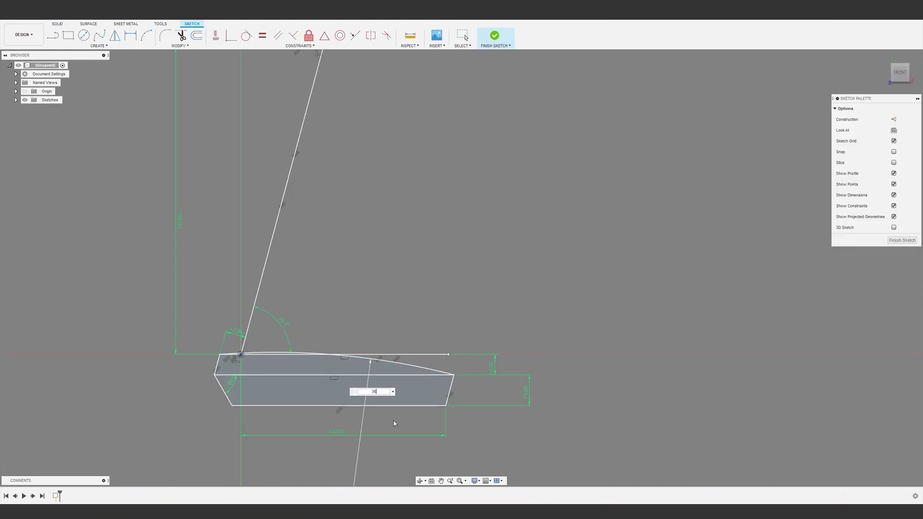
- Complete the dimension on the base's curved top and sketch the slanted grip outline up to the upper horizontal line
key("Return")
key("l")
left_click(392, 121)
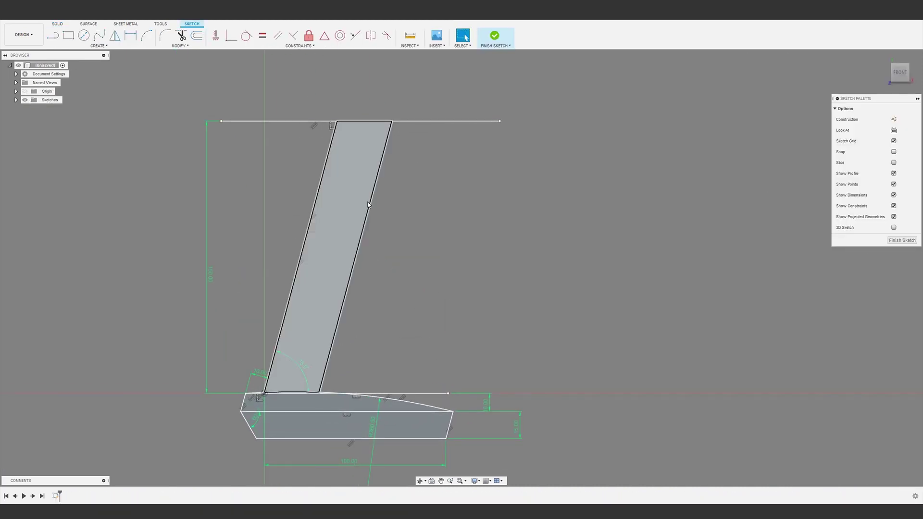
right_click(391, 265)
left_click(380, 300)
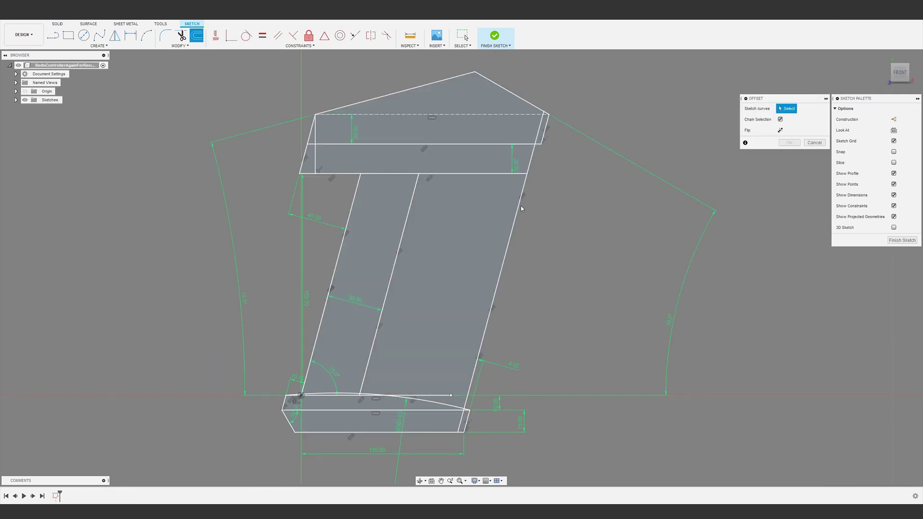
- Offset the slanted strut line 10 mm inward and draw a control-point spline along the grip's rear edge up to the body's underside
key("Return")
left_click(99, 46)
left_click(207, 124)
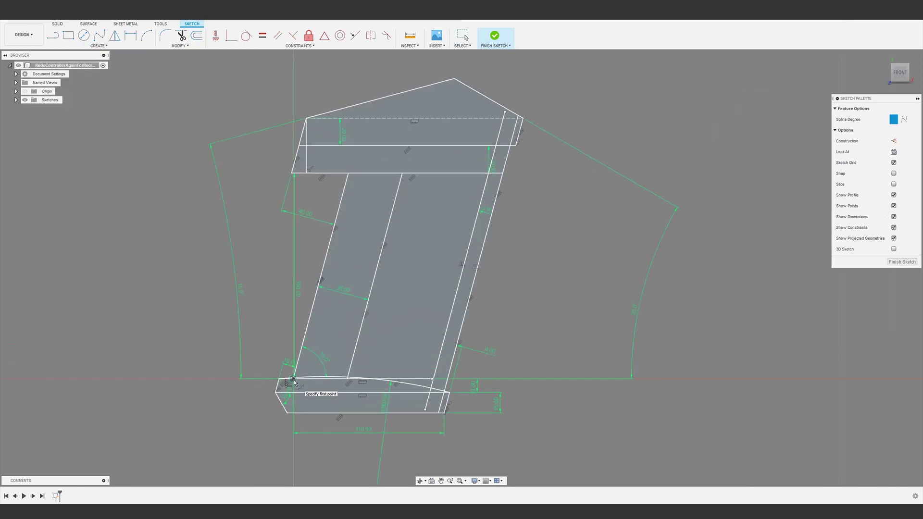
scroll(342, 331, "up", 3)
left_click(285, 421)
left_click(309, 308)
left_click(365, 123)
right_click(237, 154)
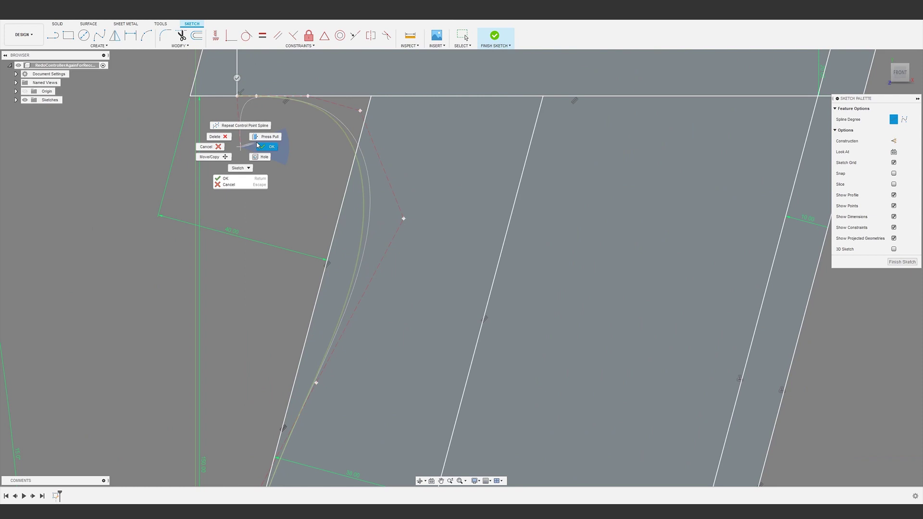
left_click(258, 136)
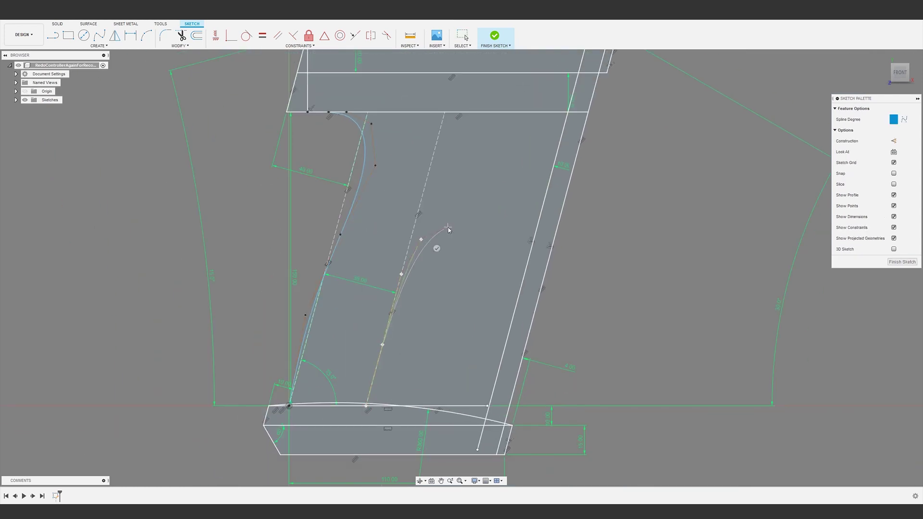
- Finish the control-point spline along the grip's front edge and draw a 50 mm trigger circle against the body's underside
key("Escape")
scroll(436, 212, "down", 3)
scroll(398, 230, "up", 3)
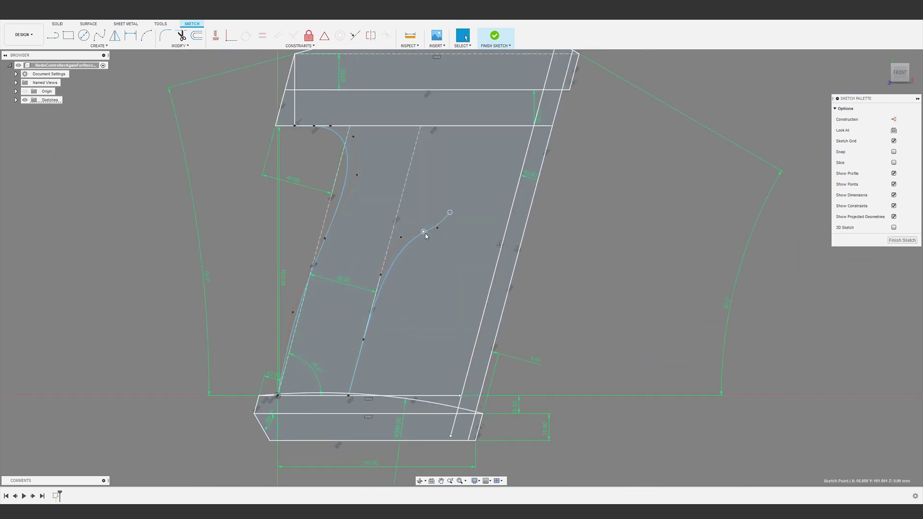
scroll(425, 235, "down", 3)
key("c")
scroll(483, 147, "up", 3)
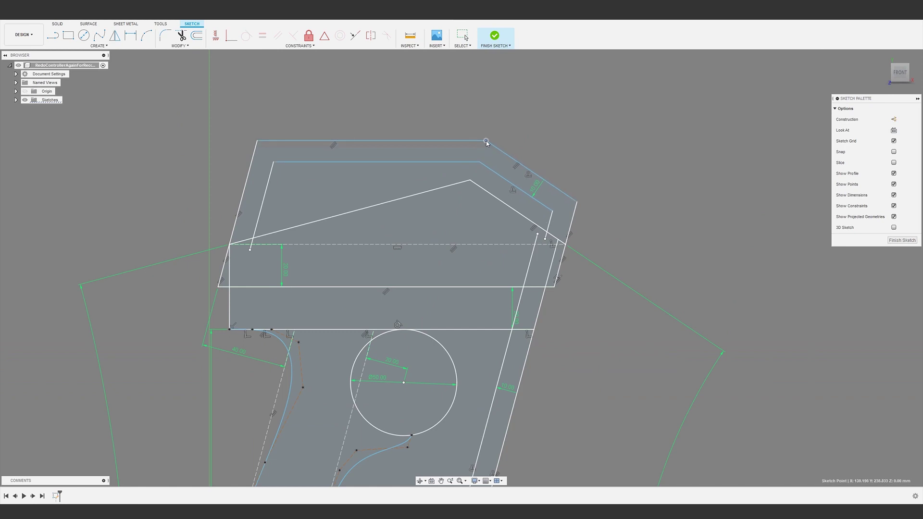
- Extrude the base and upper body profiles as new bodies
scroll(484, 146, "up", 2)
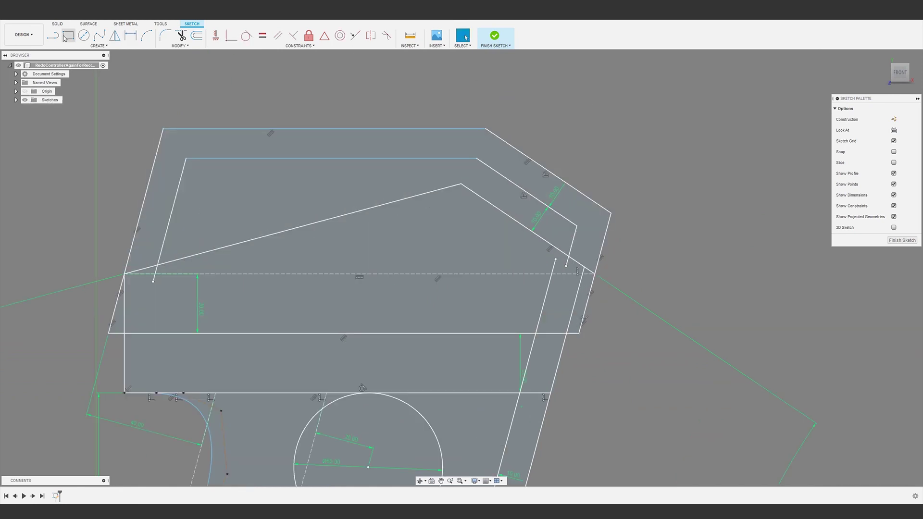
scroll(472, 154, "down", 3)
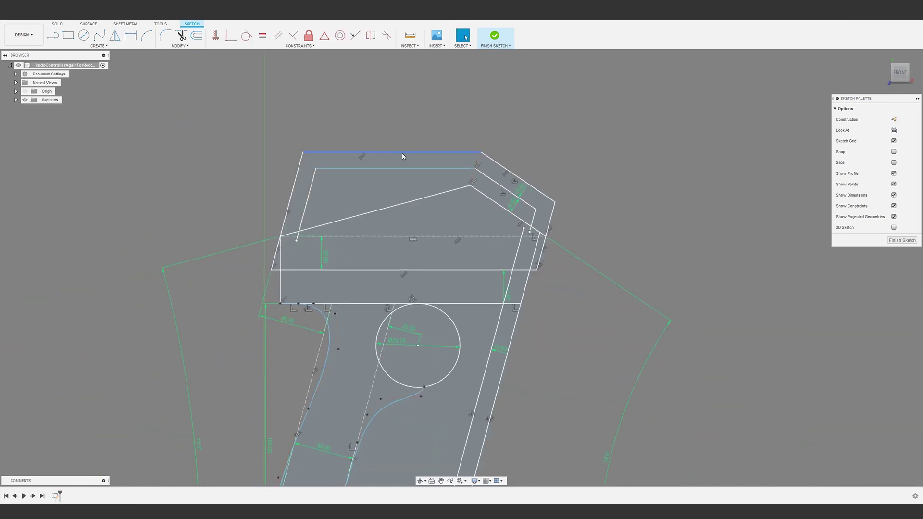
scroll(495, 168, "down", 2)
key("e")
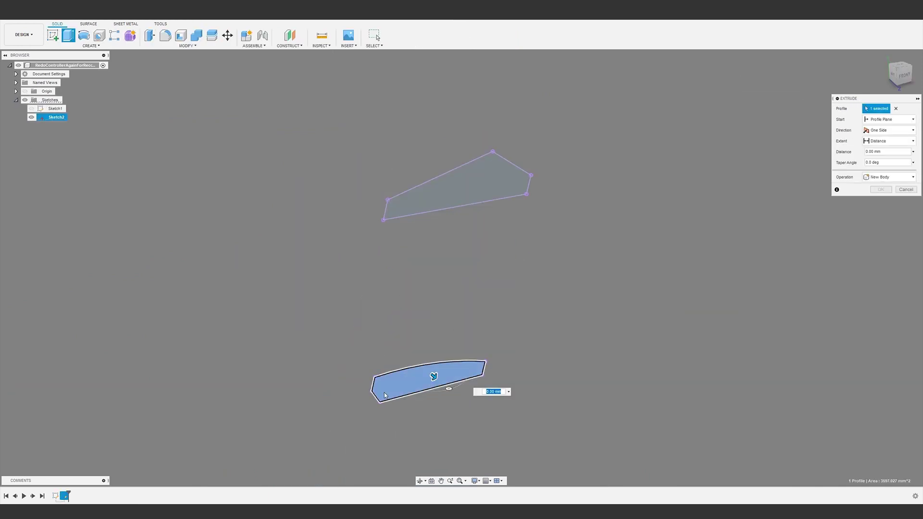
middle_click_drag(470, 187, 497, 186, "shift")
key("Return")
- Draft the adjoining faces of the upper body, using its large flat side face as the draft plane
type("sd")
left_click(508, 267)
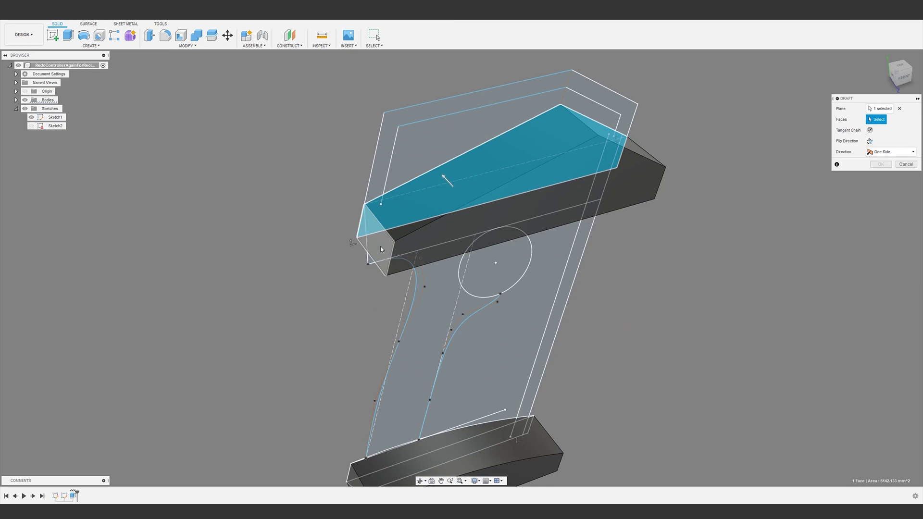
middle_click_drag(432, 240, 347, 189, "shift")
left_click(347, 189)
mouse_move(445, 319)
middle_mouse_down("shift")
mouse_move(481, 307)
mouse_move(461, 312)
middle_mouse_up("shift")
left_click(881, 175)
key("m")
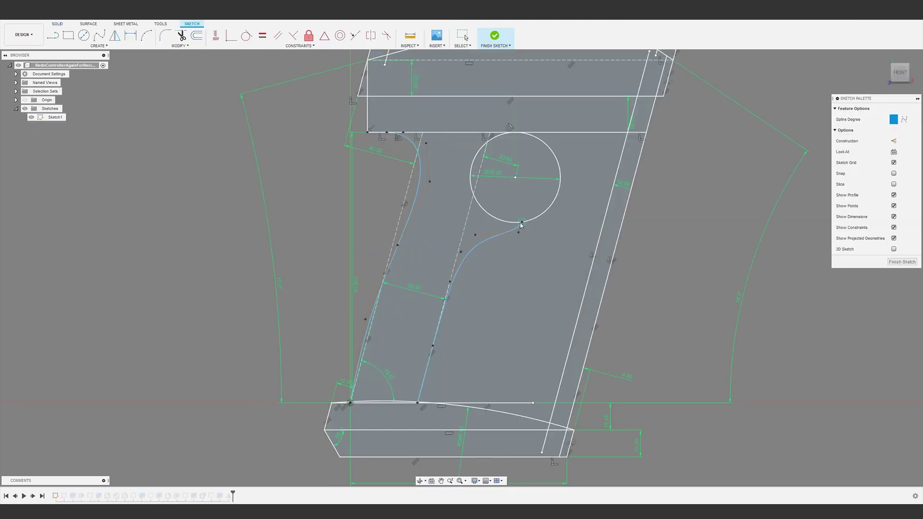
- Extend the T-spline grip along the sketched curves to the trigger circle and weld its vertices, vertex to vertex
key("Escape")
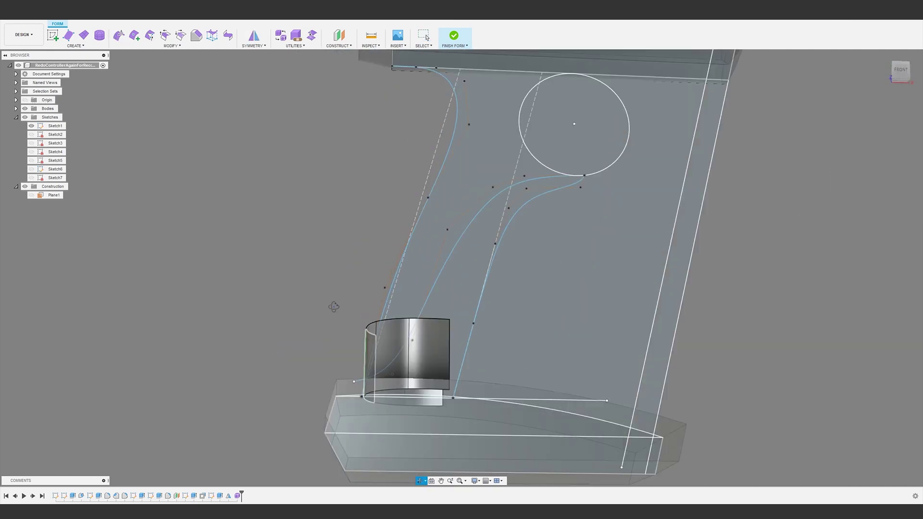
left_click(119, 35)
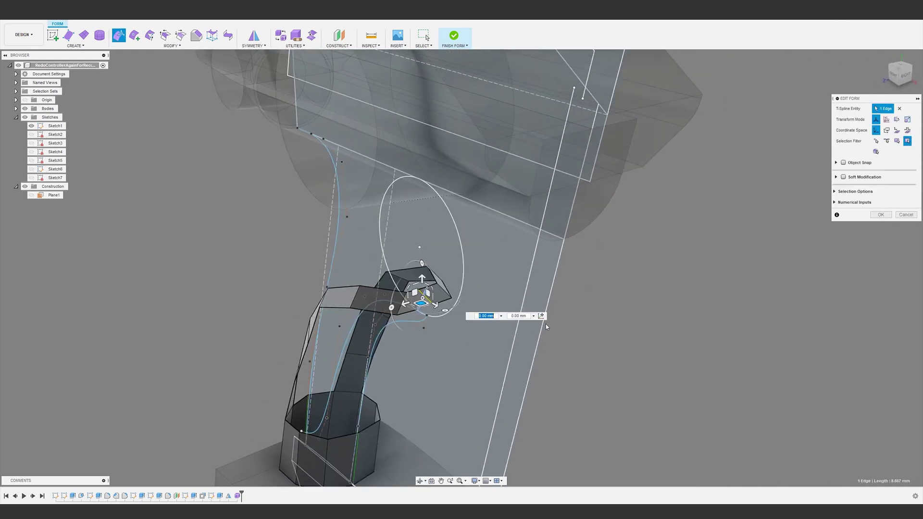
type("s")
type("tar")
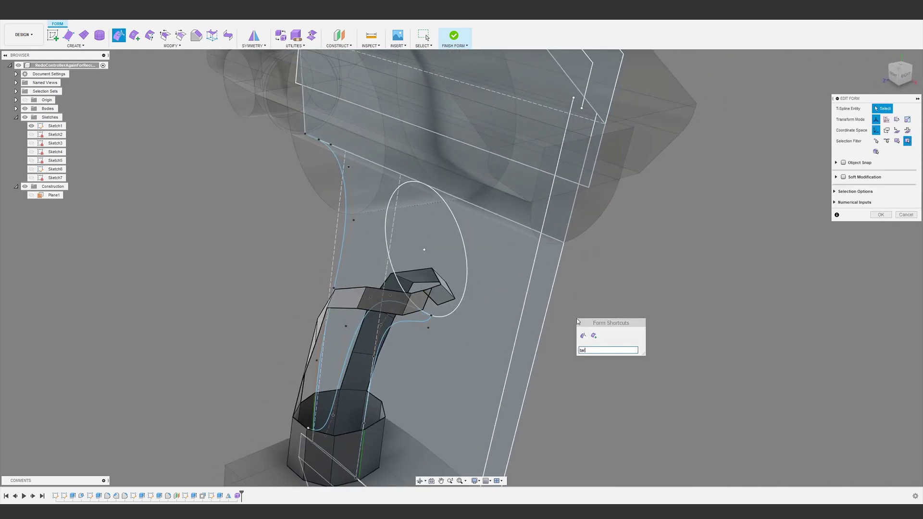
key("Return")
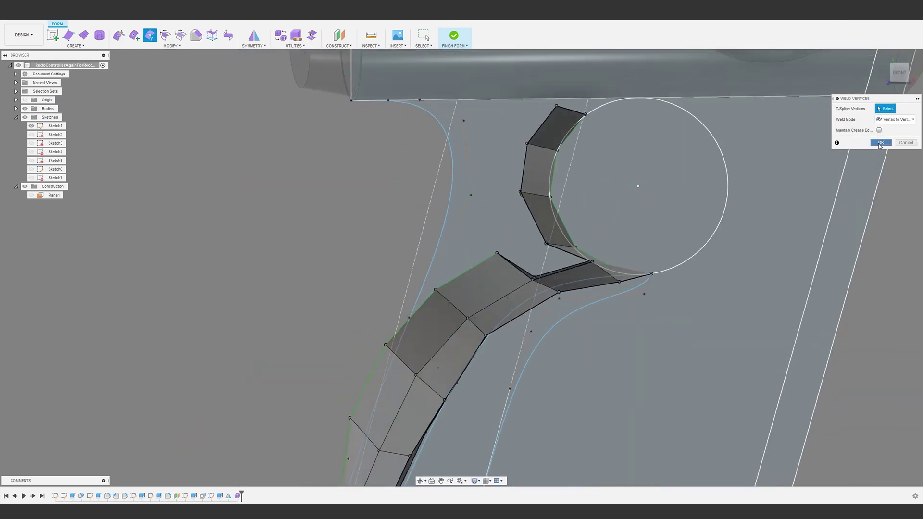
- Reposition the T-spline vertices and edges around the finger rest below the trigger circle, using view-space movement
left_click(437, 239)
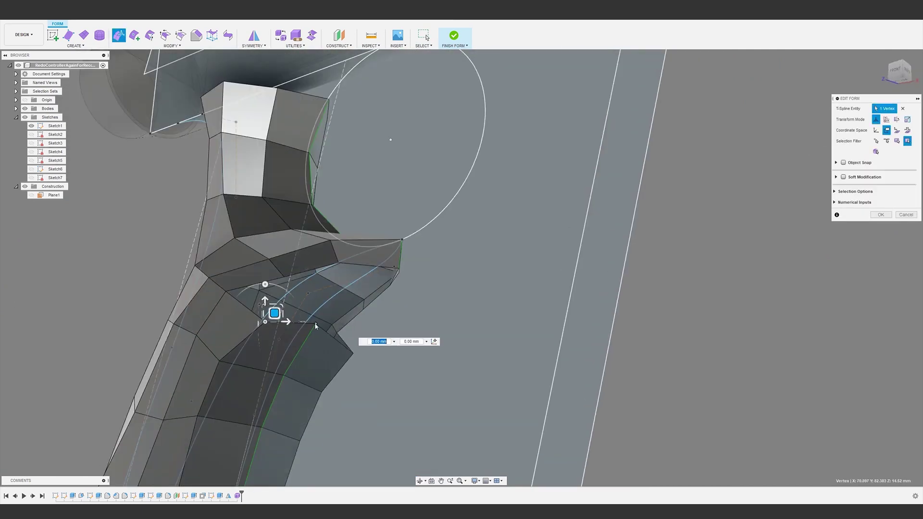
middle_click_drag(316, 327, 303, 299, "shift")
left_click(337, 295)
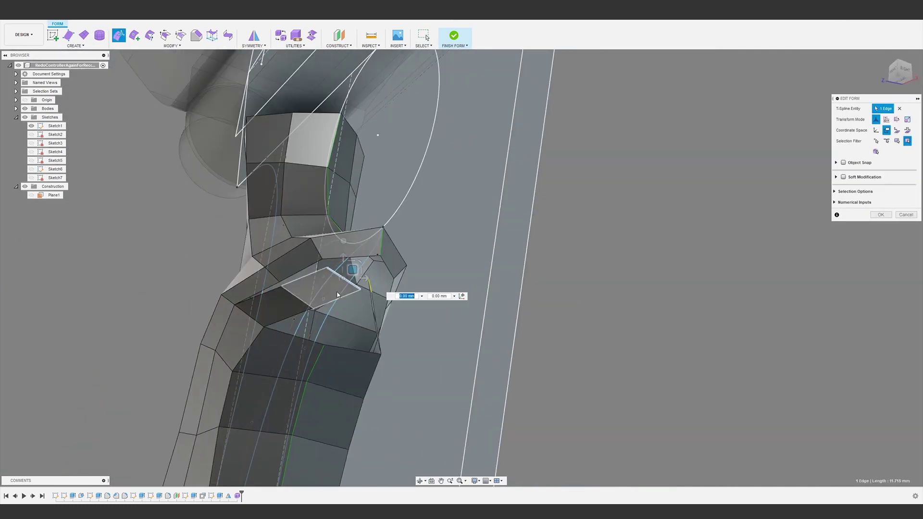
right_click_drag(337, 295, 323, 263)
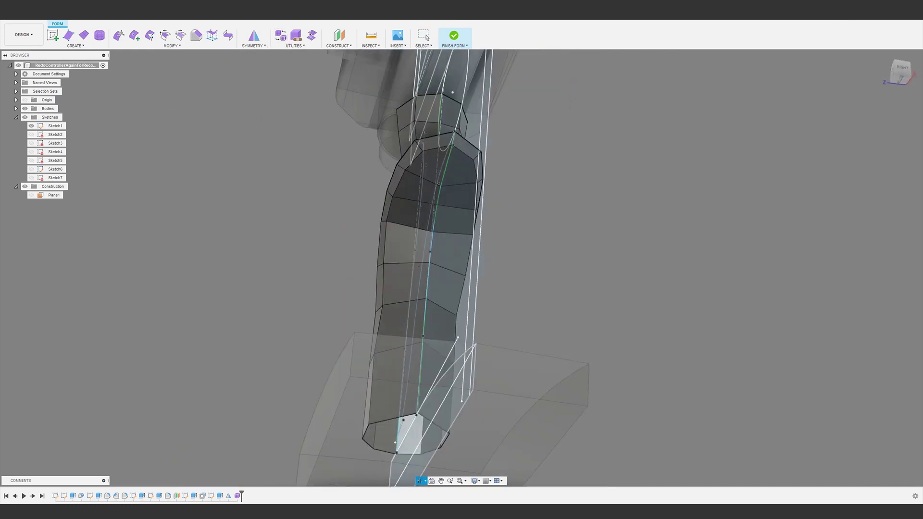
- Adjust the T-spline edges and vertices along the lower grip to refine its cross-section above the base
scroll(347, 267, "up", 3)
scroll(347, 270, "down", 3)
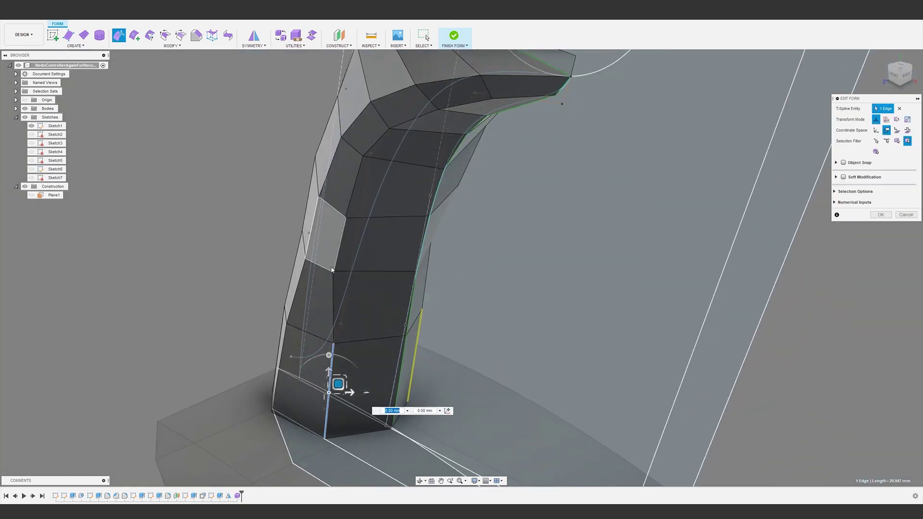
left_click(361, 269)
scroll(360, 269, "up", 3)
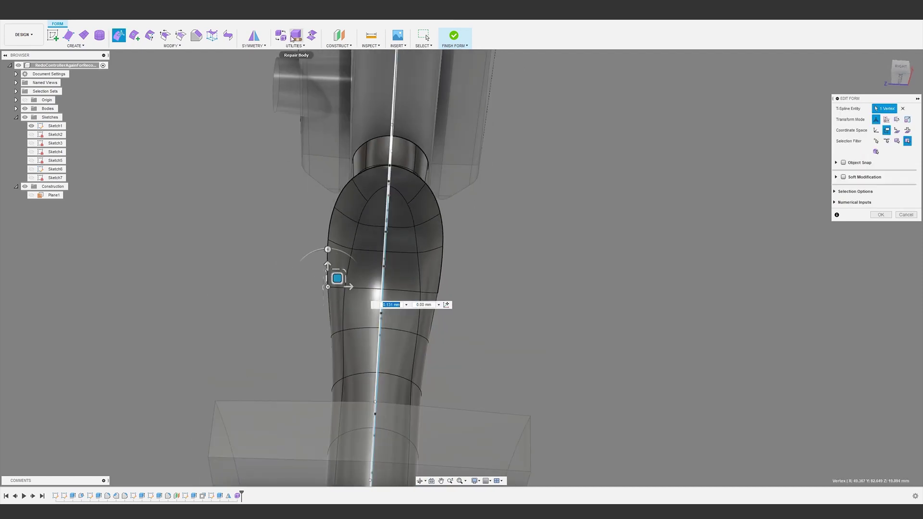
- Check the T-spline grip for errors with Repair Body and return to editing the form
left_click(295, 37)
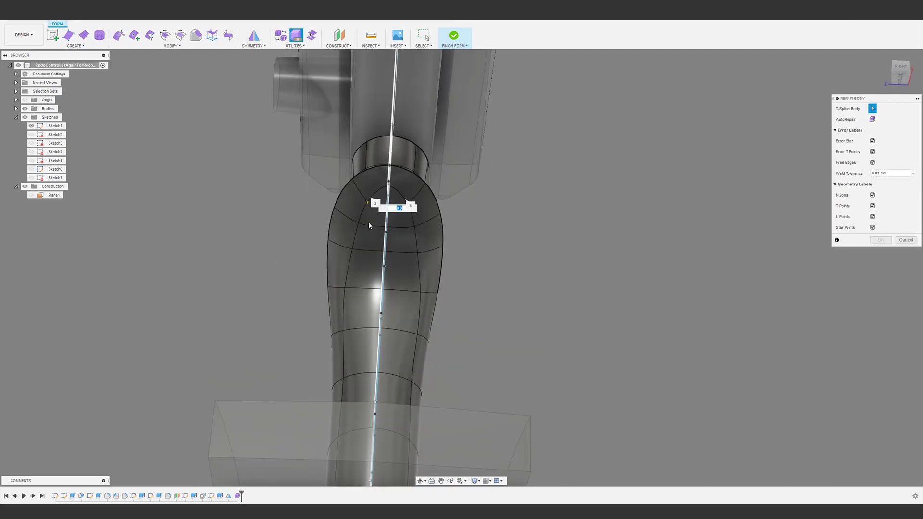
left_click(881, 240)
left_click(118, 35)
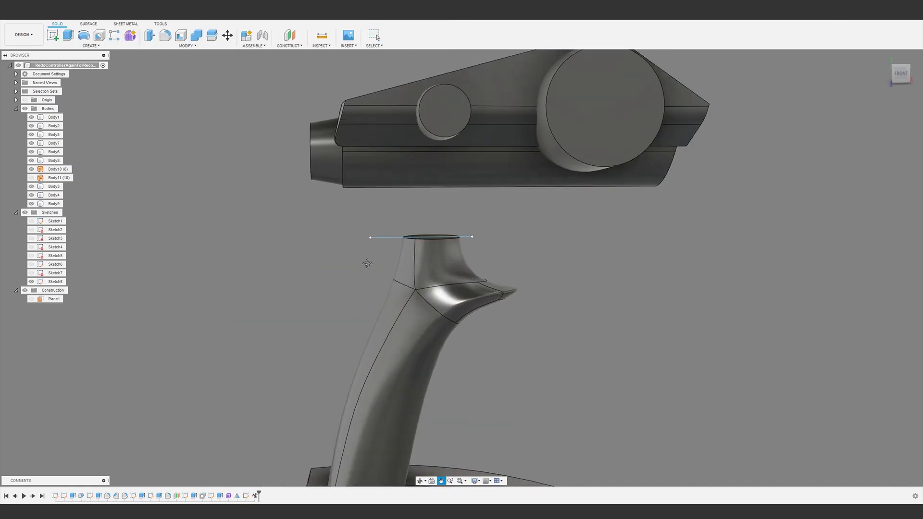
- Loft a transition surface from the grip's upper edge to the upper body's edge, with Tangent (G1) continuity at both profiles
left_click(373, 195)
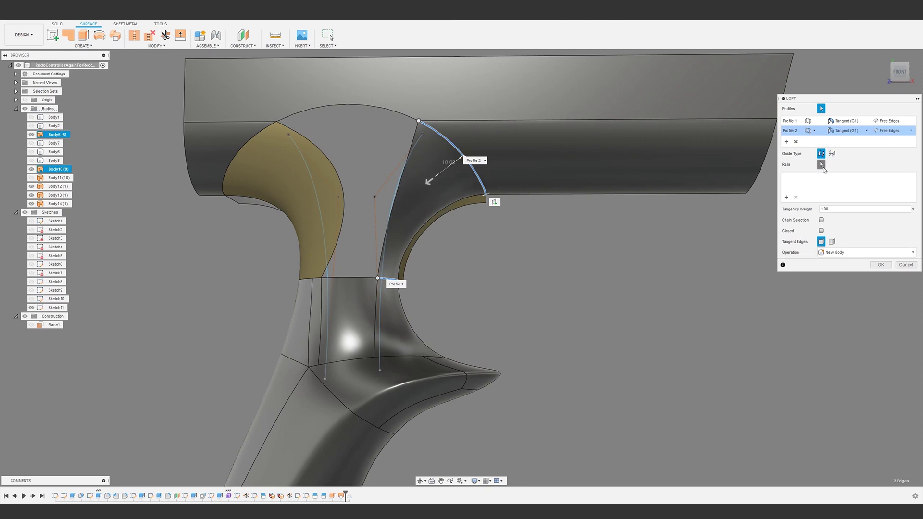
key("Return")
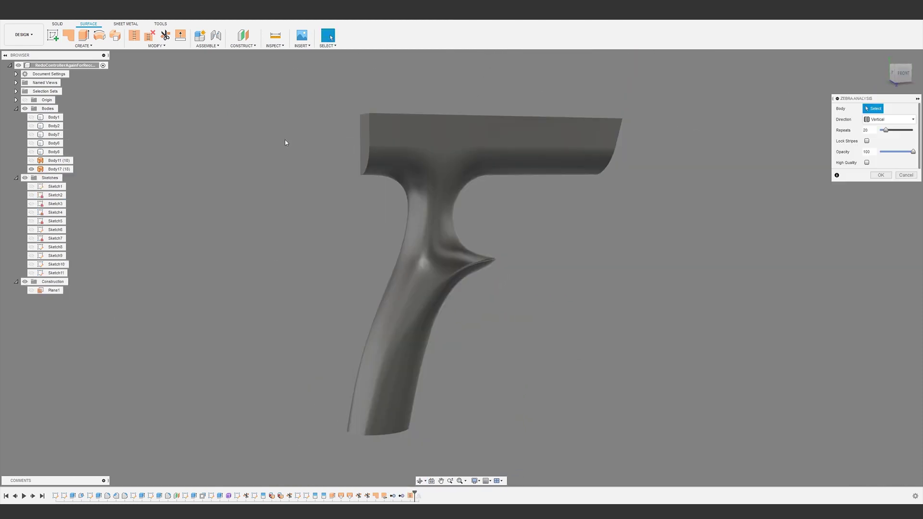
- Check the grip body's surface continuity with a Zebra Analysis and examine its shape from several angles
left_click(450, 197)
middle_click_drag(451, 202, 402, 239, "shift")
scroll(501, 219, "up", 5)
left_click(906, 175)
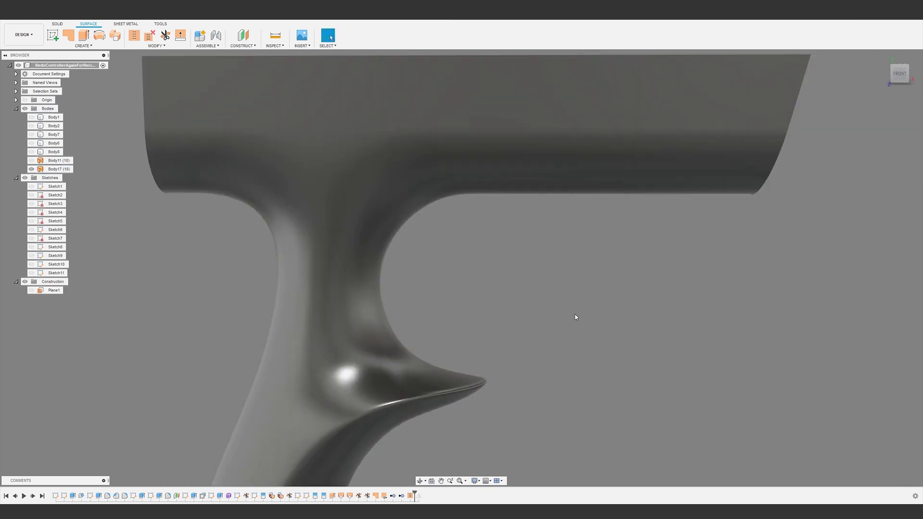
scroll(428, 299, "down", 5)
middle_click_drag(428, 298, 524, 234, "shift")
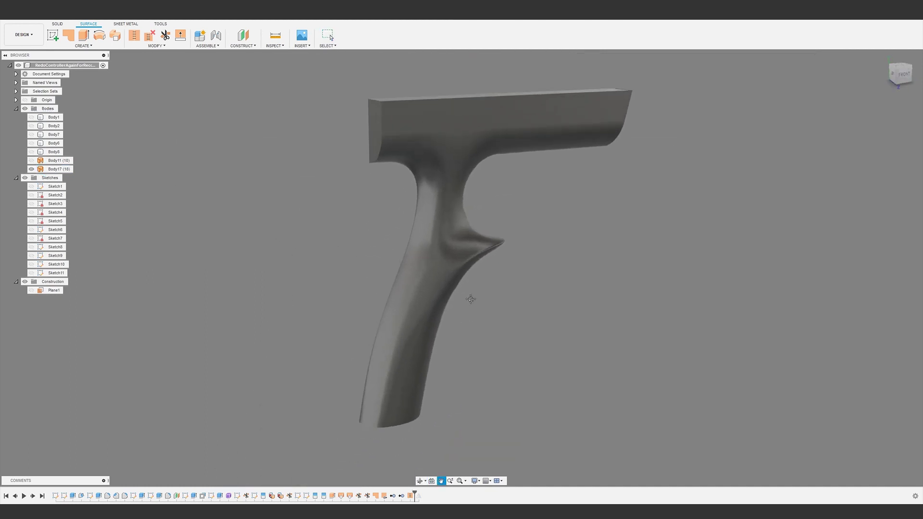
middle_click_drag(471, 299, 455, 401, "shift")
middle_click_drag(330, 290, 329, 262, "shift")
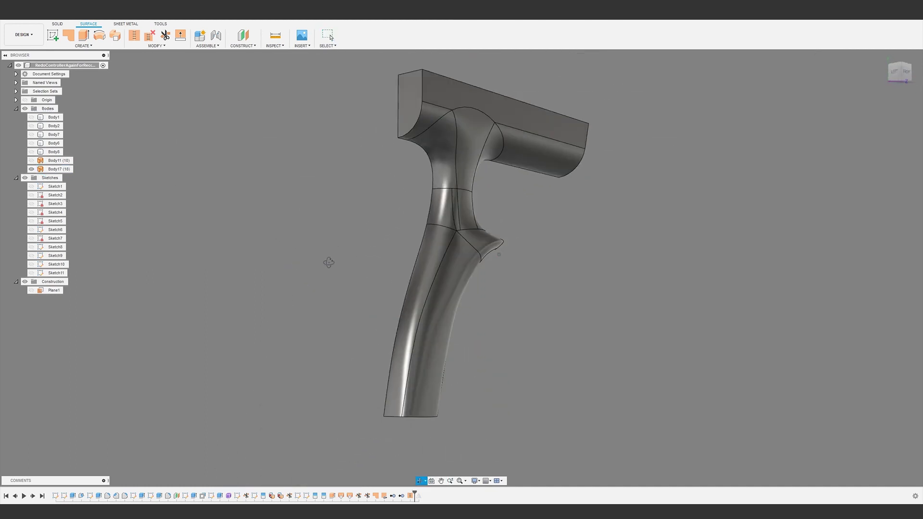
scroll(325, 275, "up", 1)
- Mirror the half grip surface body across the centre plane and stitch the halves together
type("smir")
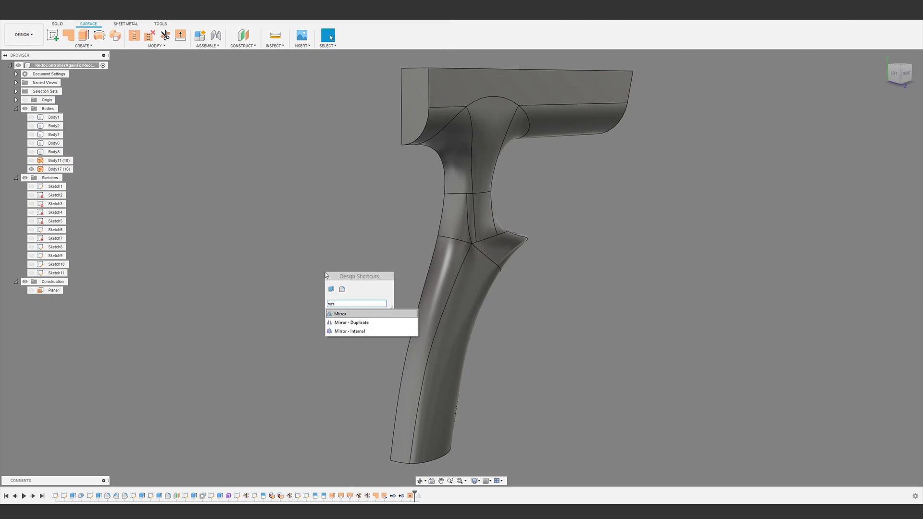
key("Return")
left_click(466, 220)
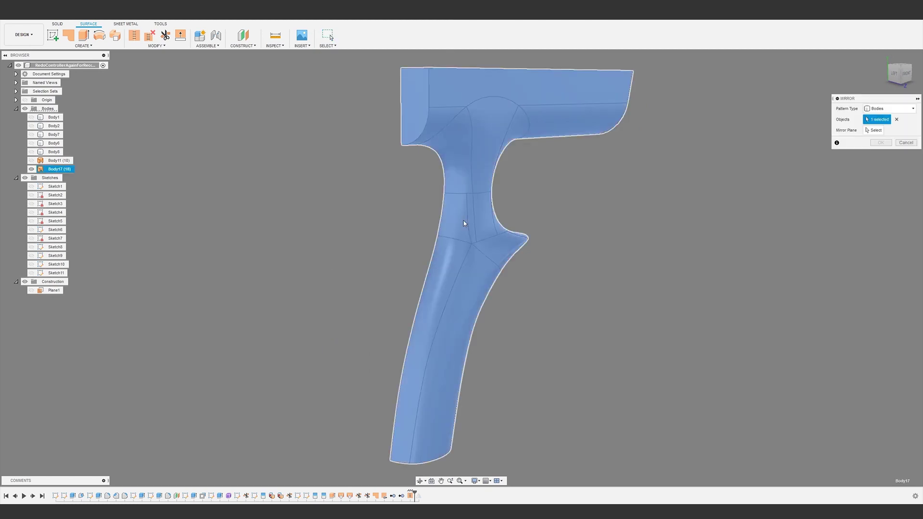
left_click(362, 473)
left_click(881, 143)
type("sti")
key("Return")
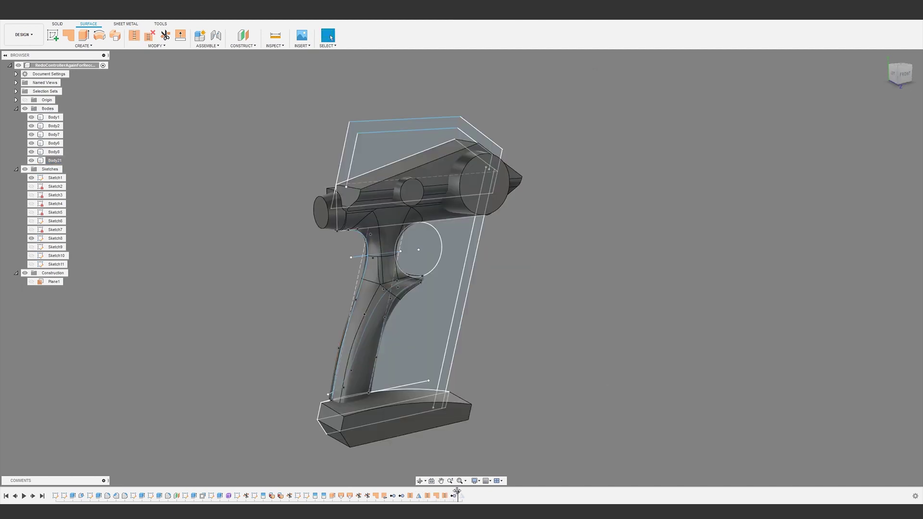
- Extrude the circular profile on the housing's side cylinder outward by about 20.3 mm and choose the extrusion's operation
left_click_drag(533, 318, 454, 316)
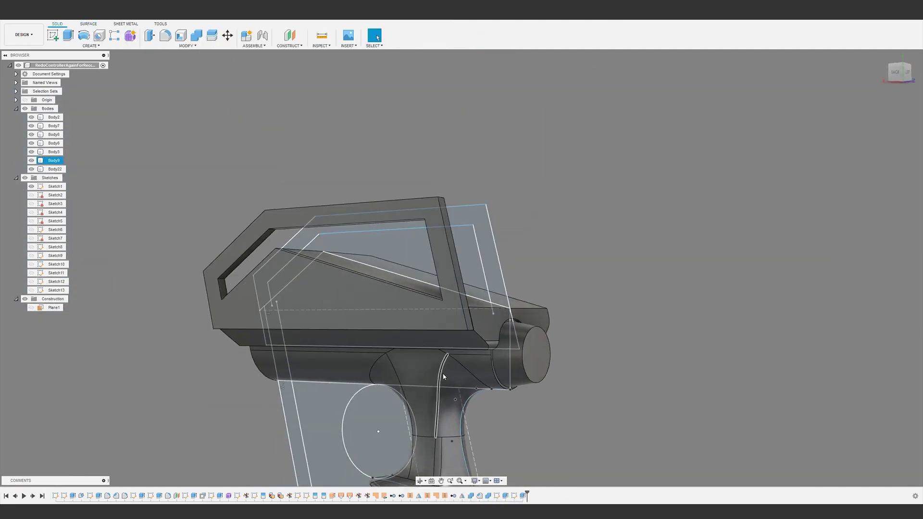
middle_click_drag(202, 380, 168, 387, "shift")
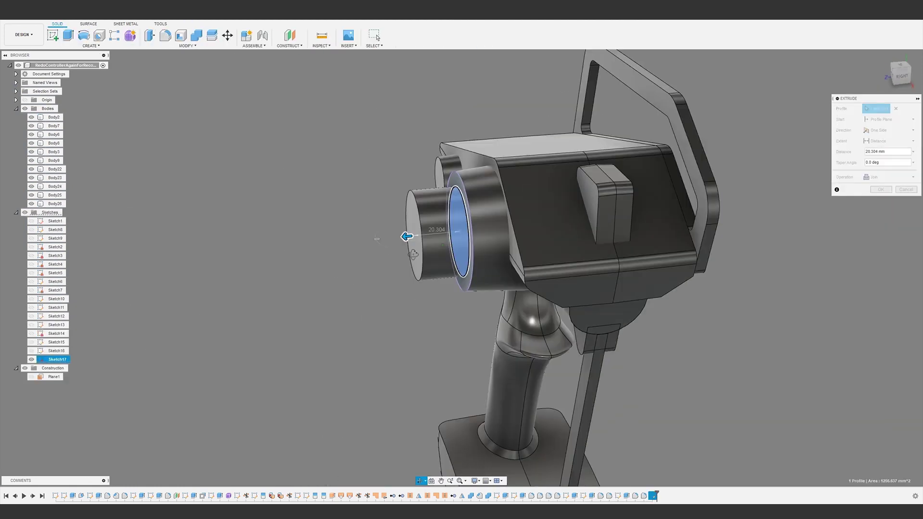
left_click(873, 177)
left_click(414, 225)
- Combine the target body with the 12 selected tool bodies using the Join operation
key("s")
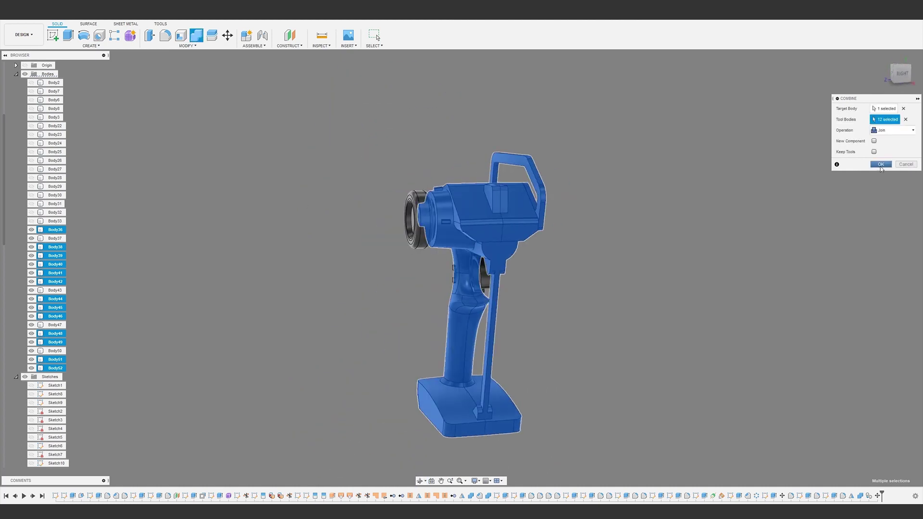
left_click(880, 164)
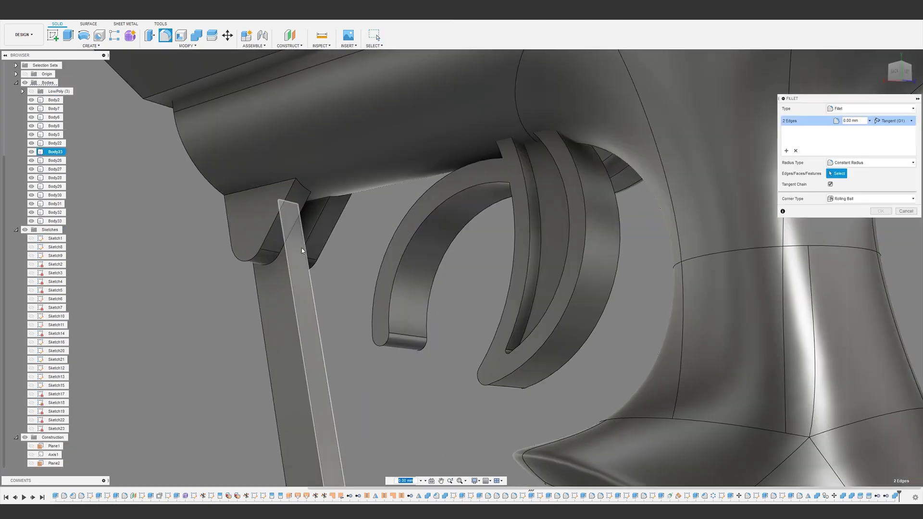
- Fillet the two selected edges of the handle frame beside the housing with a 4 mm radius
scroll(301, 247, "down", 5)
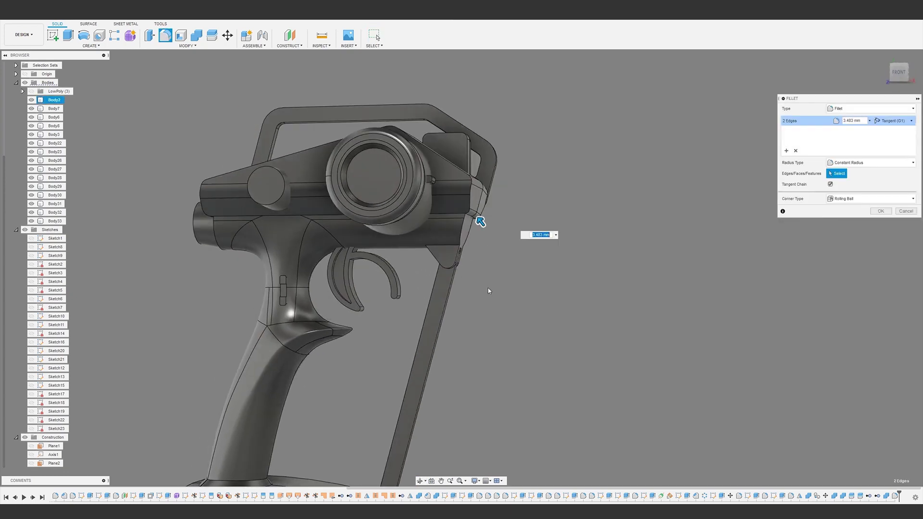
type("4")
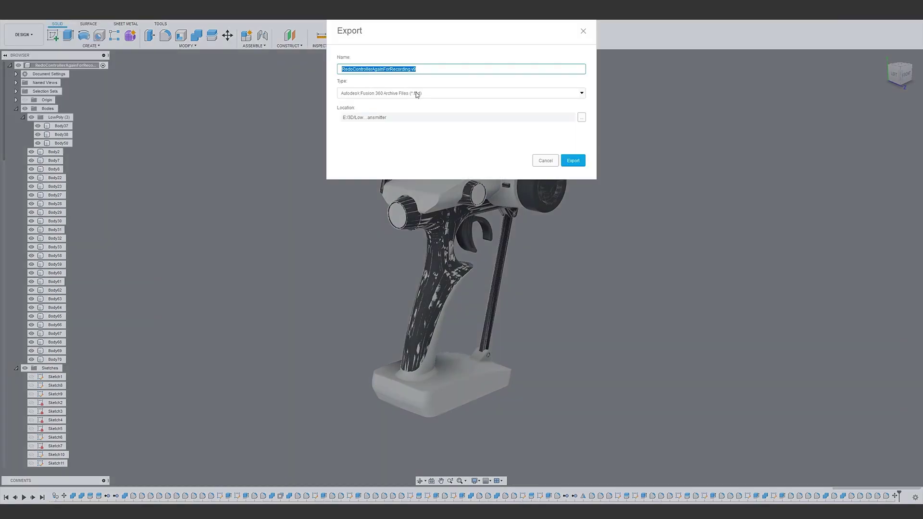
- Choose the export file type for the finished controller model
left_click(411, 94)
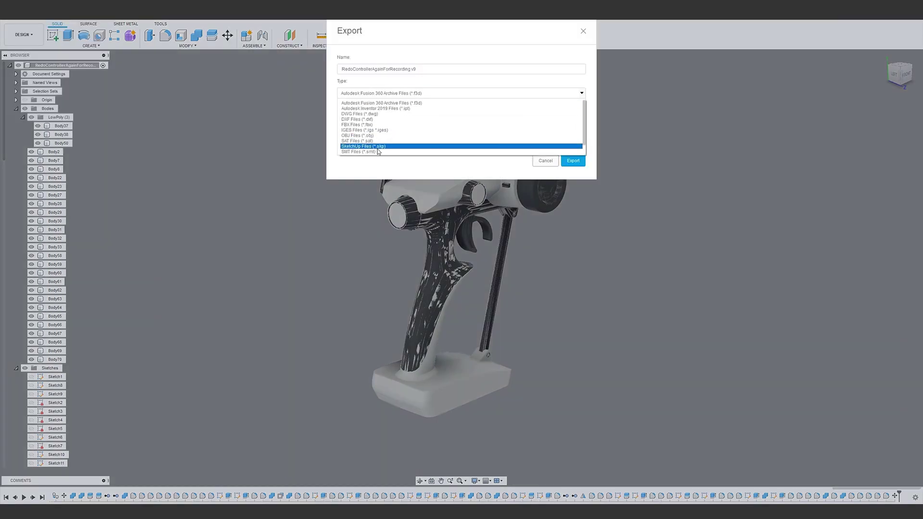
left_click(380, 149)
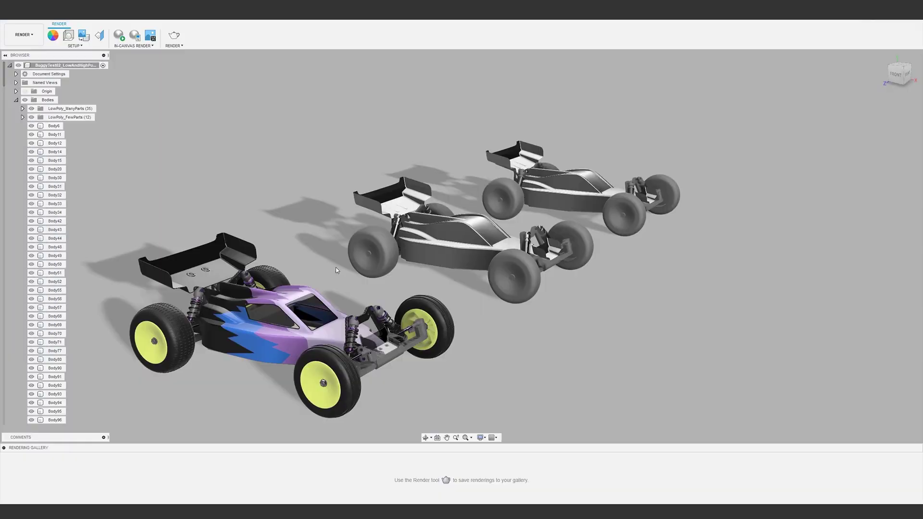
middle_click_drag(336, 267, 393, 241, "shift")
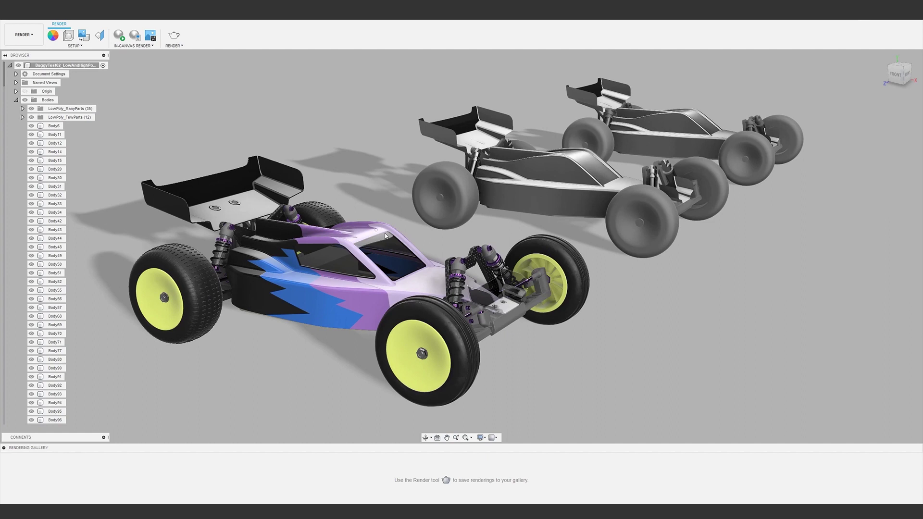
middle_click_drag(409, 236, 331, 244, "shift")
scroll(331, 244, "down", 5)
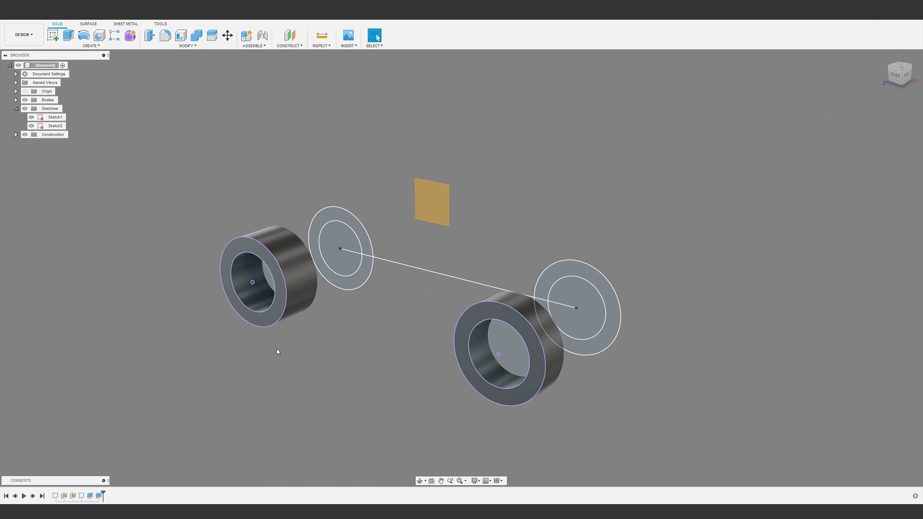
- Round the tyres' outer edges and mirror the four tyre and rim bodies across the centre plane
left_click(164, 37)
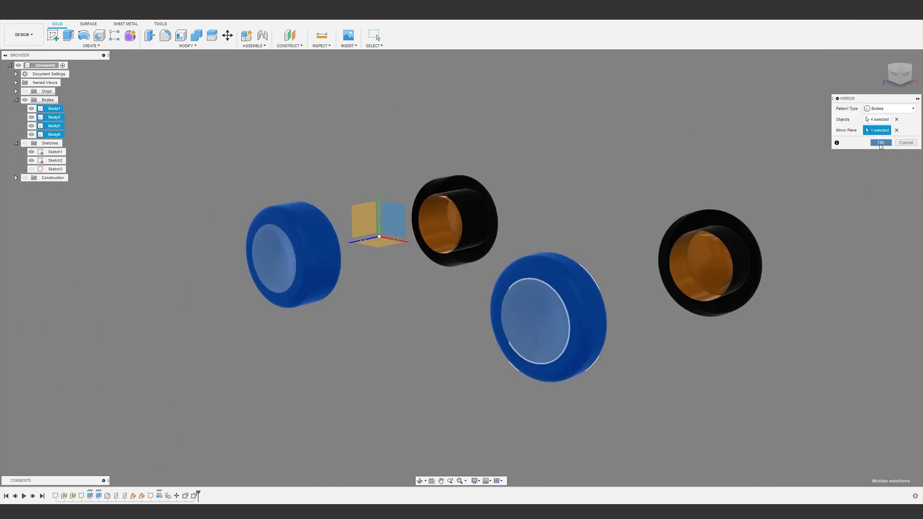
left_click(881, 143)
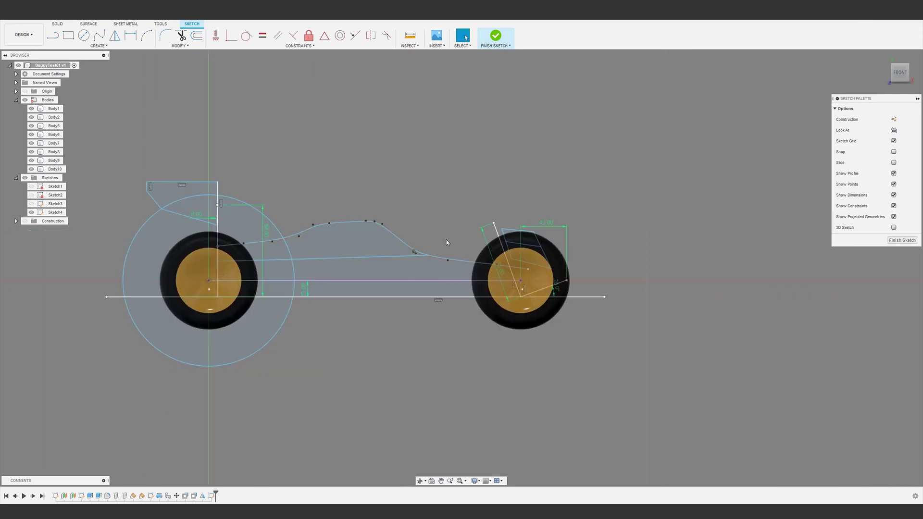
- Select the rectangular profile inside the wheel rim for a one-sided extrusion as a new body
scroll(141, 269, "up", 1)
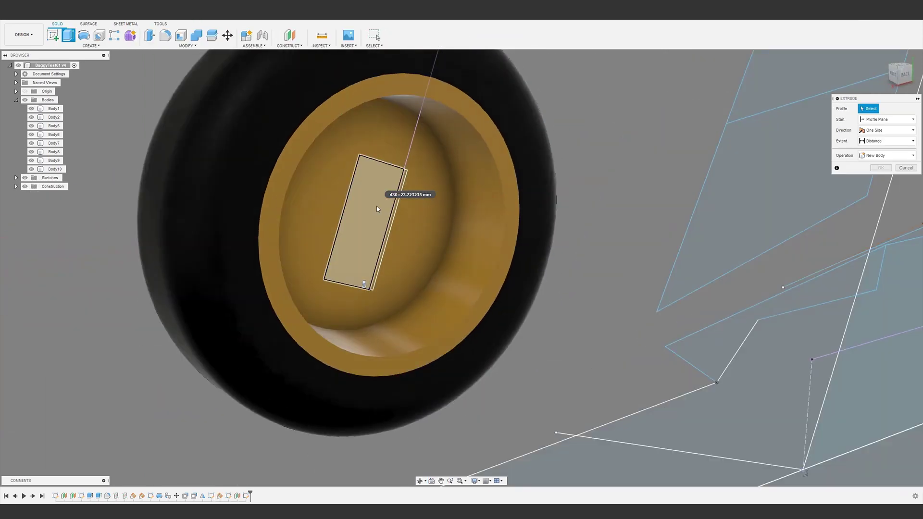
left_click(377, 208)
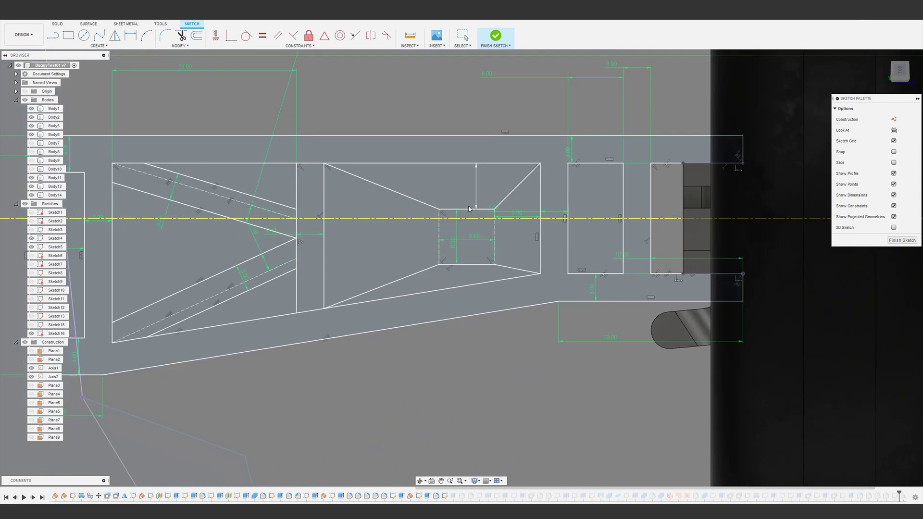
- Set the vertical distance from the pocket's upper edge to the small square in the suspension arm sketch to 6.5 mm
key("Return")
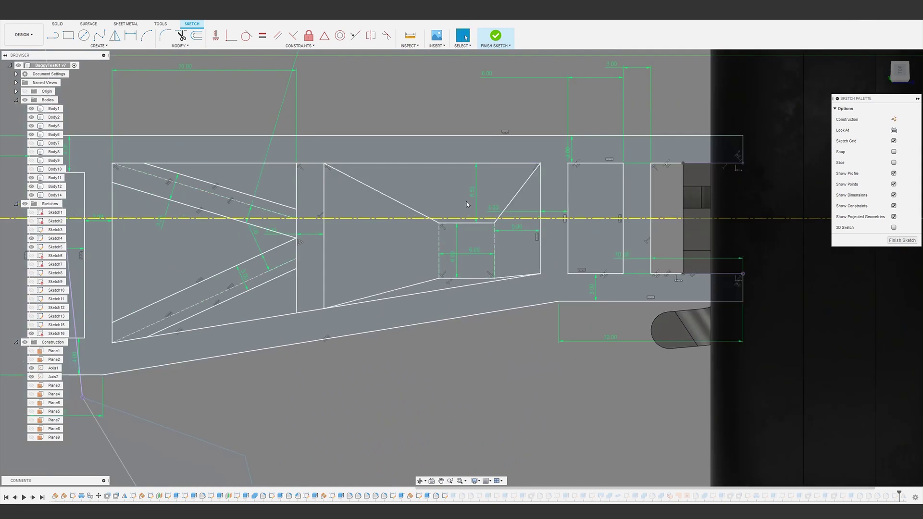
scroll(494, 209, "up", 2)
double_click(465, 186)
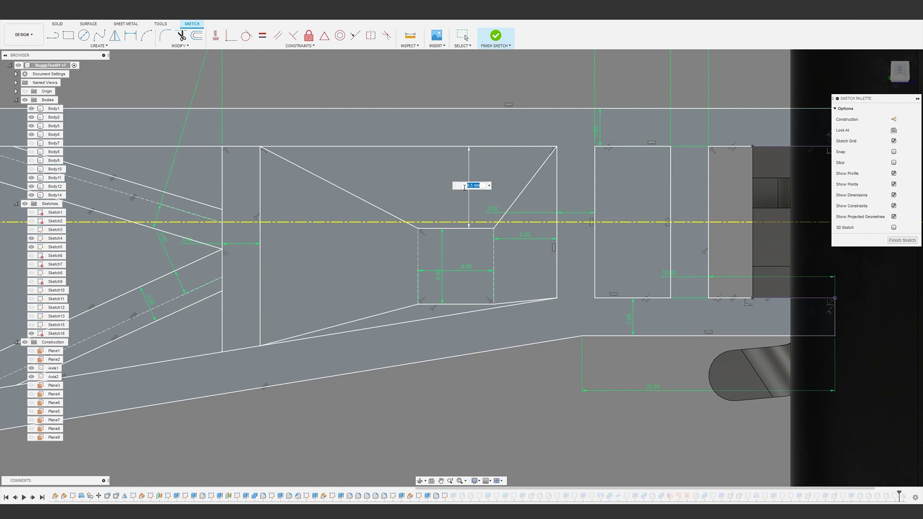
key("Return")
scroll(399, 250, "down", 5)
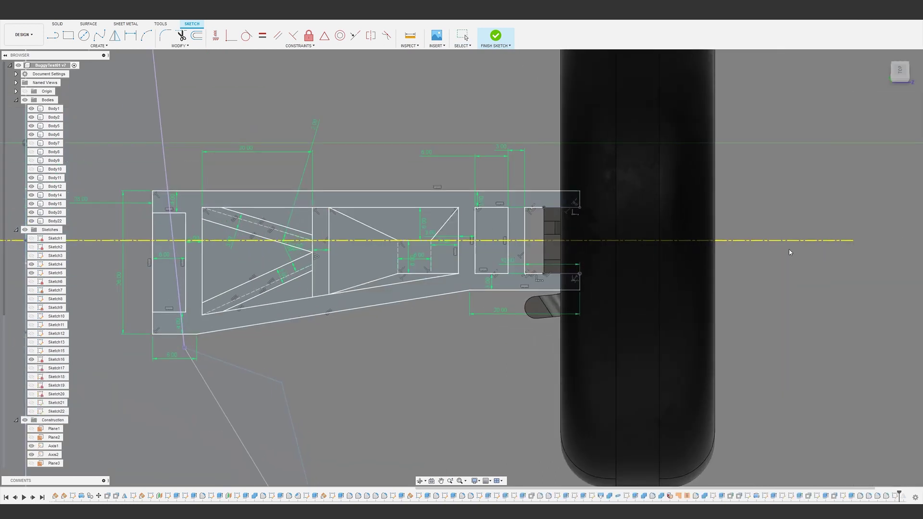
- Dimension the distance between the suspension arm's two sloping lower edges as 3 mm
scroll(789, 249, "up", 3)
key("d")
left_click(412, 360)
type("3")
key("Return")
scroll(454, 297, "up", 2)
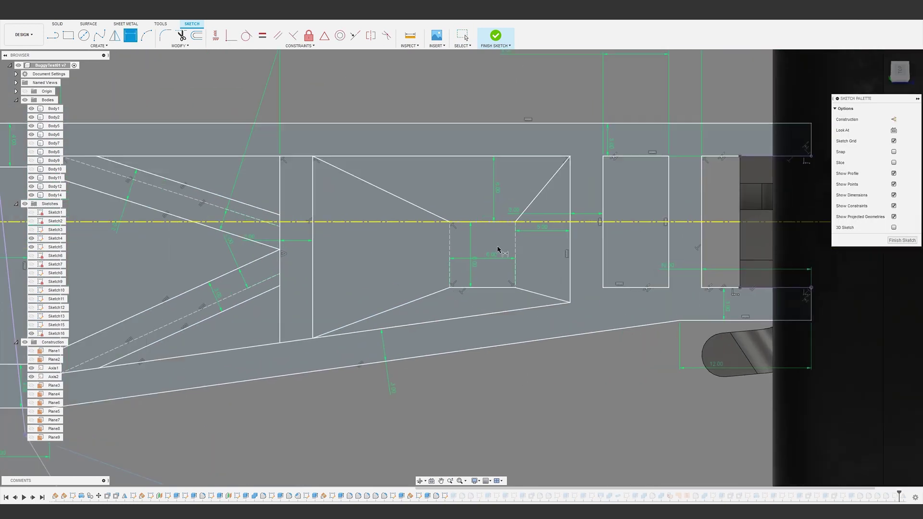
- Increase the small square's vertical offset until its lower edge meets the pocket's sloping lower edge
key("Return")
mouse_move(456, 224)
middle_mouse_down()
mouse_move(432, 202)
mouse_move(381, 253)
middle_mouse_up()
left_click(577, 319)
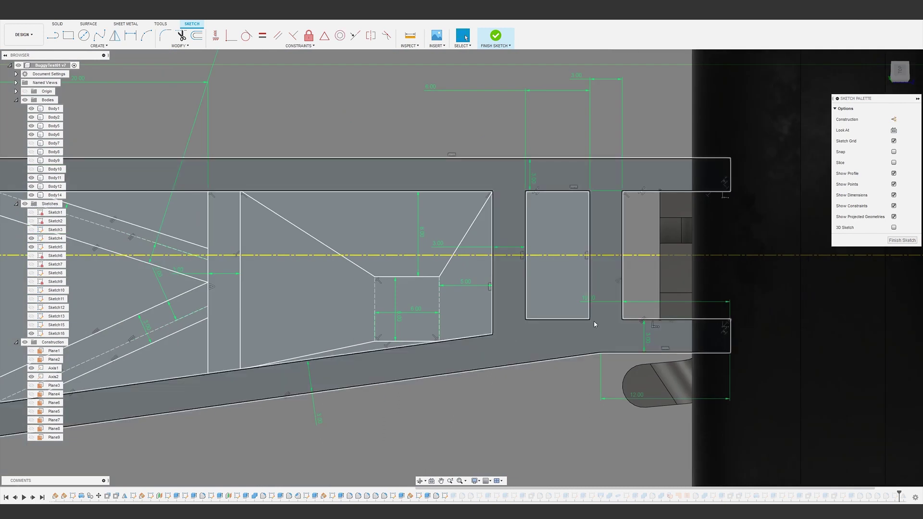
key("Escape")
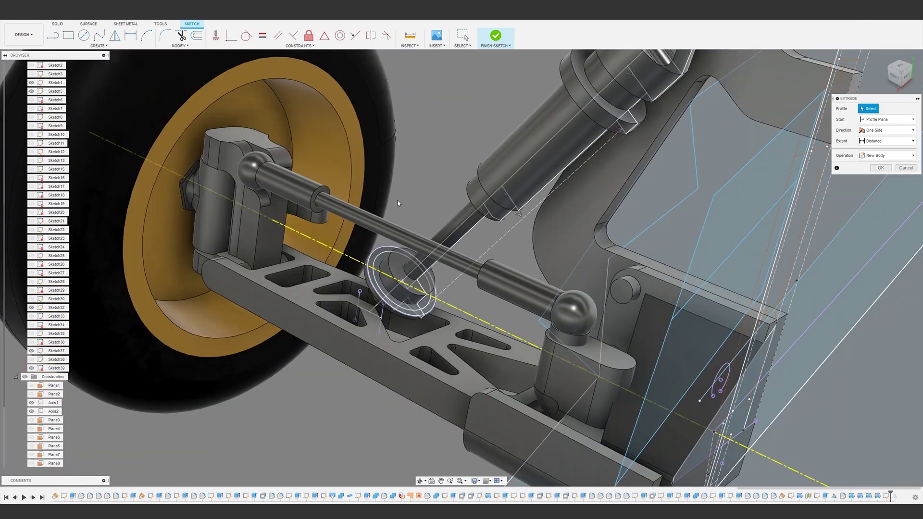
- Extrude the circular curve at the shock absorber's base 52.5 mm along the shock as a new surface body
key("e")
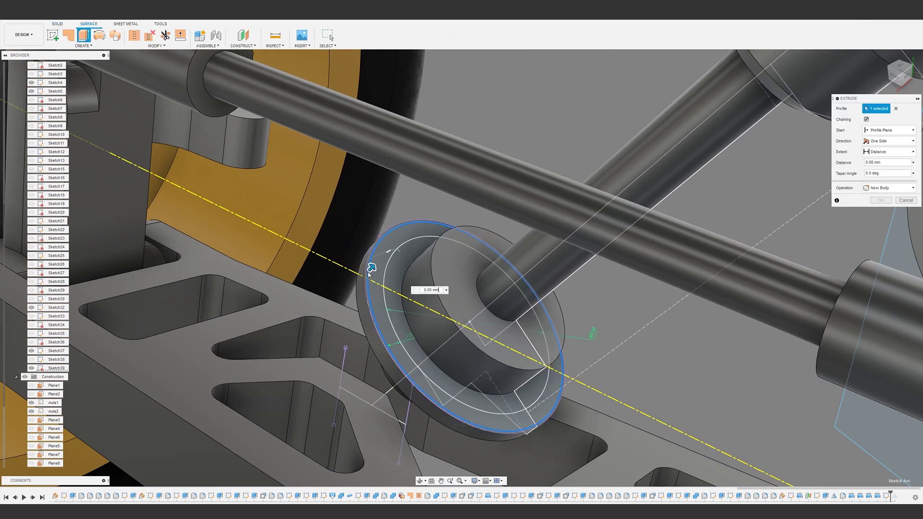
scroll(369, 274, "down", 5)
left_click_drag(371, 267, 479, 282)
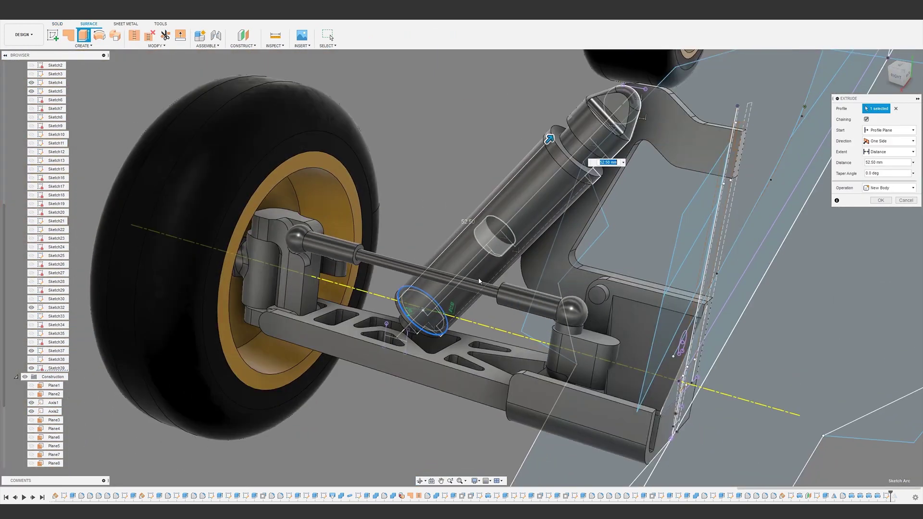
left_click(880, 200)
- Apply a smooth glass appearance to the extruded tube around the shock absorber
scroll(339, 190, "up", 3)
key("a")
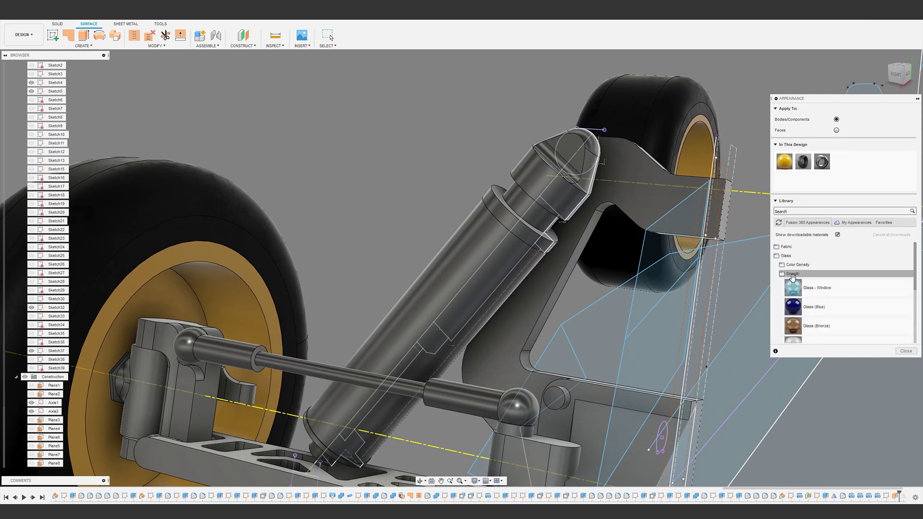
left_click_drag(810, 307, 399, 294)
scroll(399, 293, "down", 8)
key("Escape")
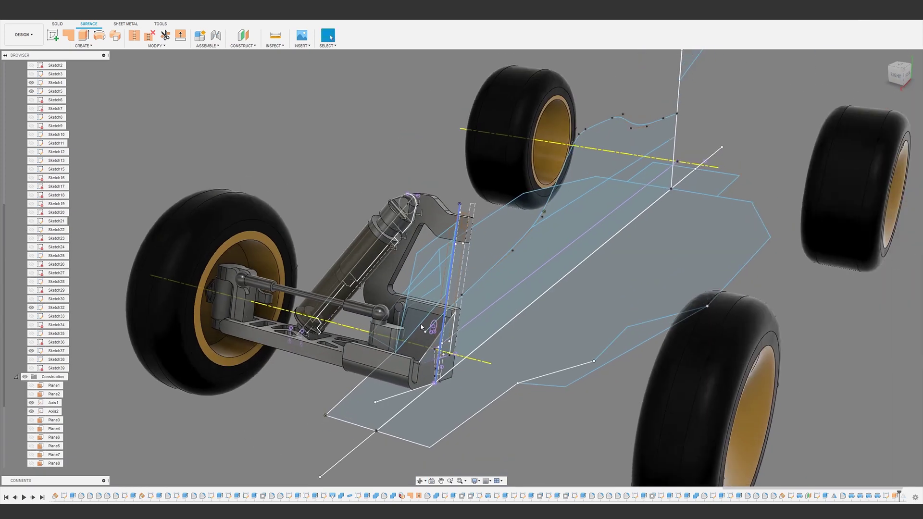
scroll(383, 244, "up", 5)
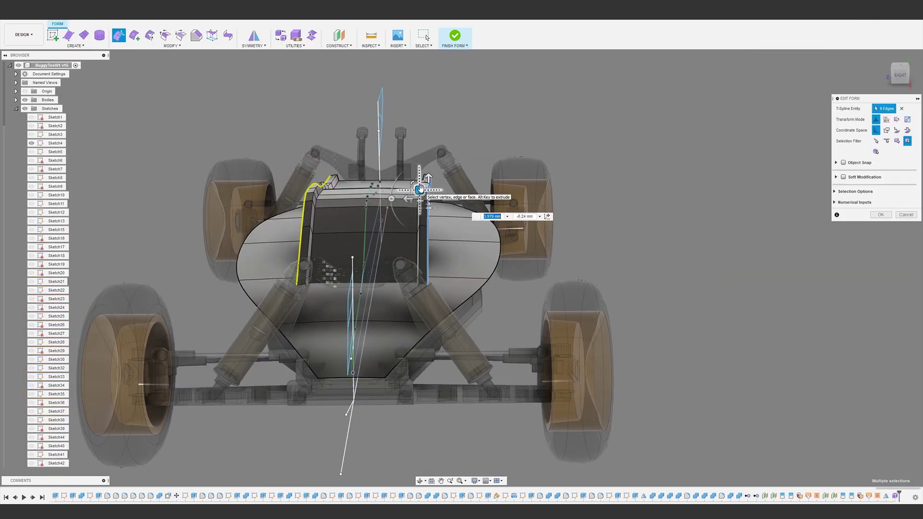
middle_click_drag(419, 189, 244, 419, "shift")
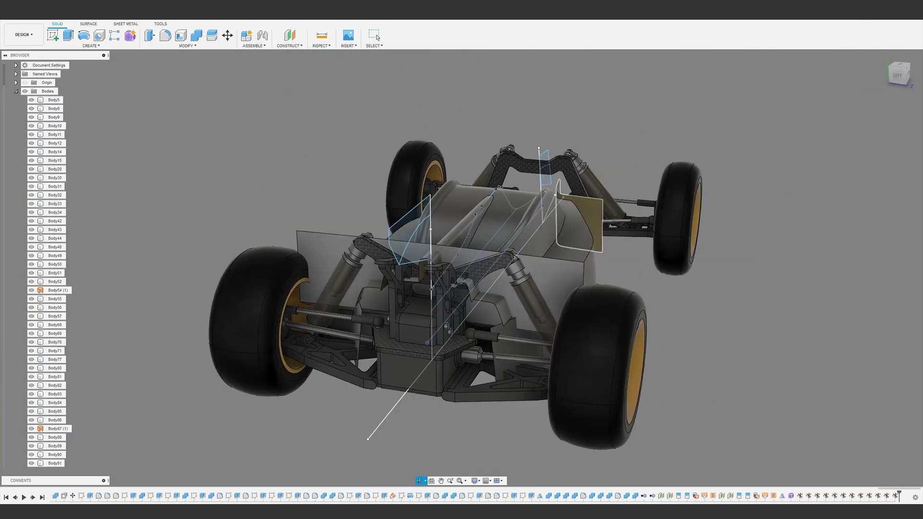
- Trim with the bent surface spanning the suspension as the trimming tool and pick the region to remove
key("s")
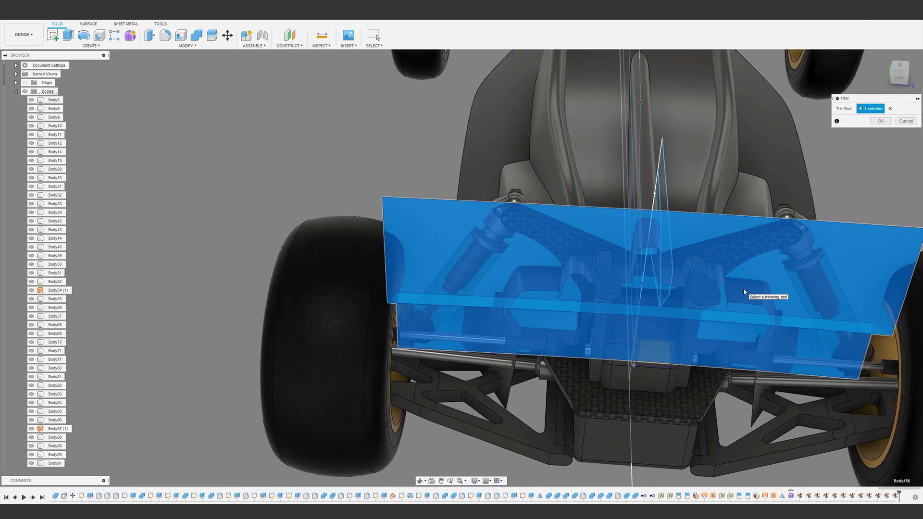
left_click(784, 330)
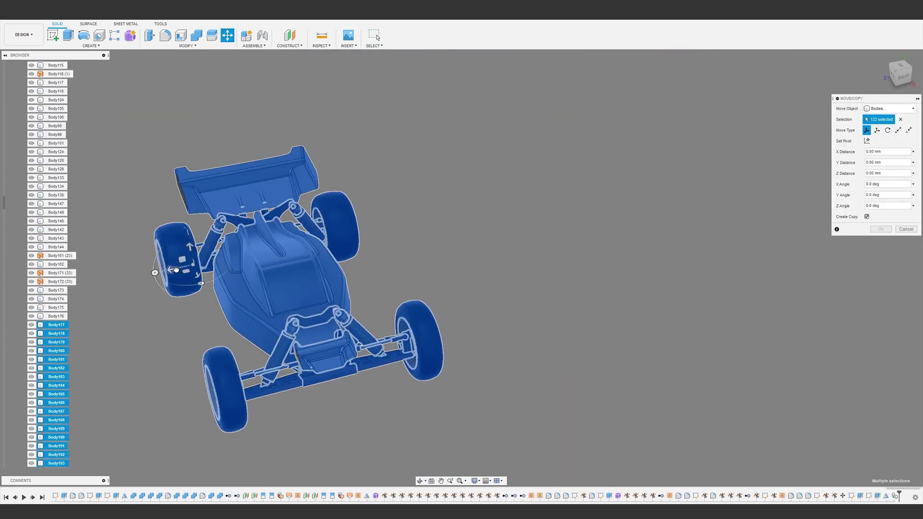
- Copy the 122 selected buggy bodies about 477 mm in the negative Z direction beside the original car
left_click_drag(176, 270, 514, 234)
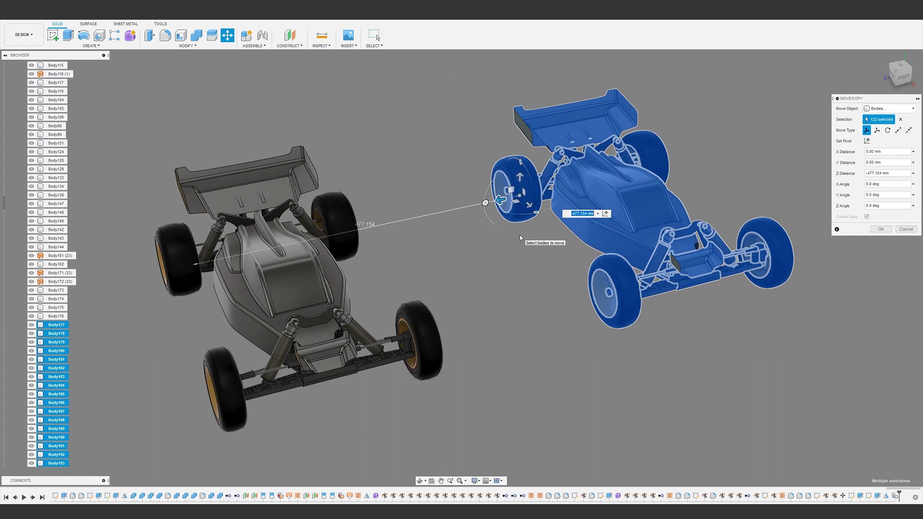
key("Return")
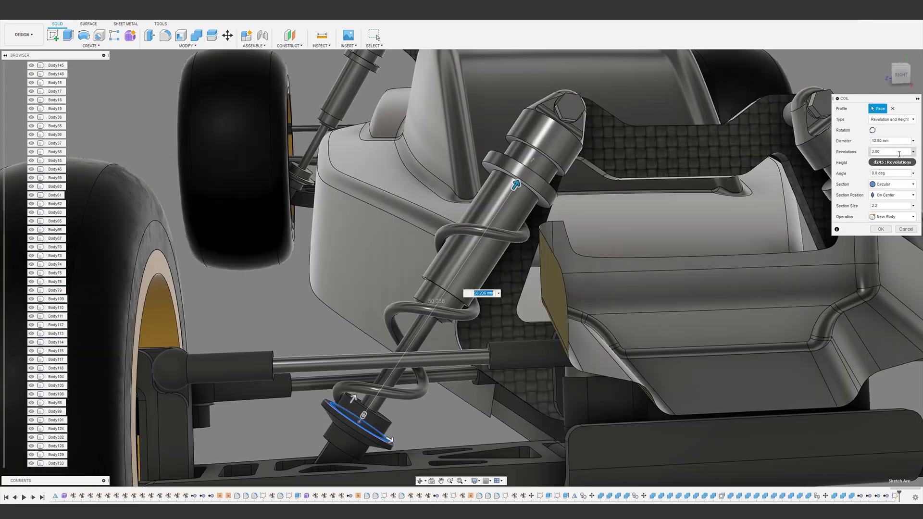
- Set the coil spring around the shock absorber to 6 revolutions
type("6")
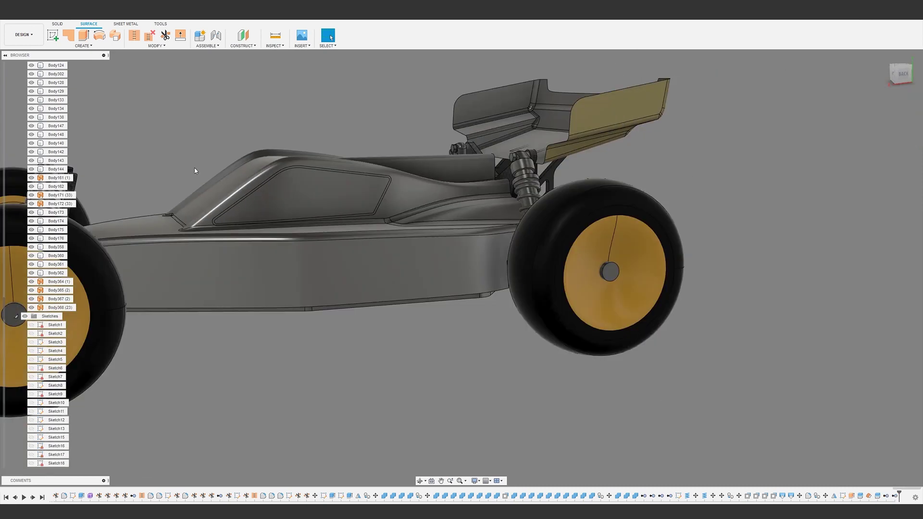
- Create a side-plane sketch and draw a slanted line along the slope of the buggy's windshield
middle_click_drag(195, 169, 222, 154, "shift")
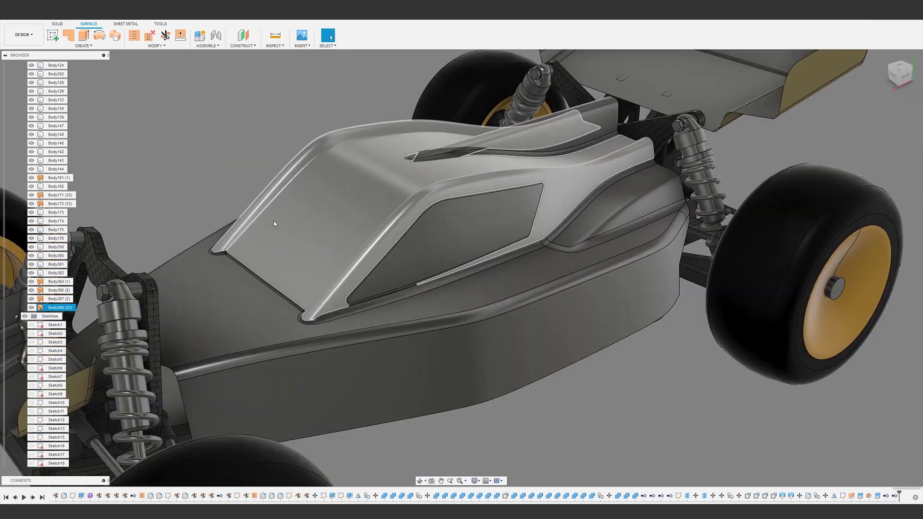
left_click(53, 35)
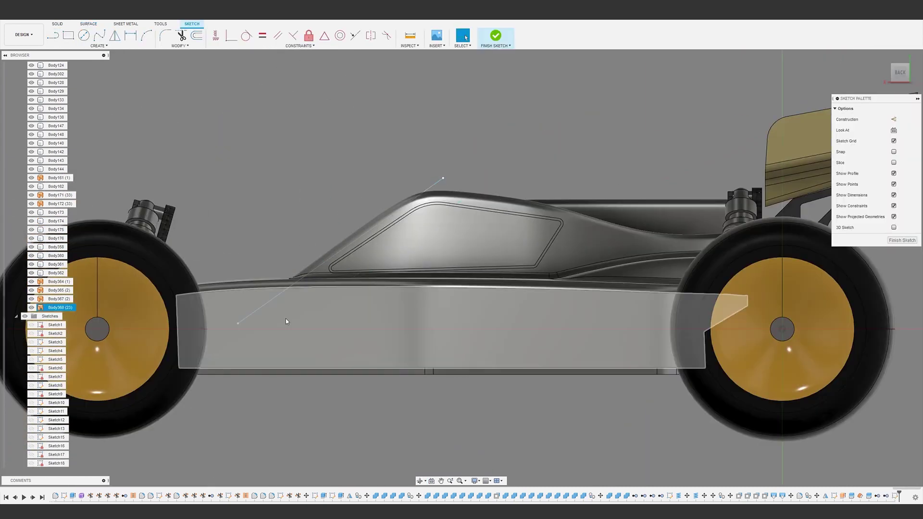
right_click(464, 152)
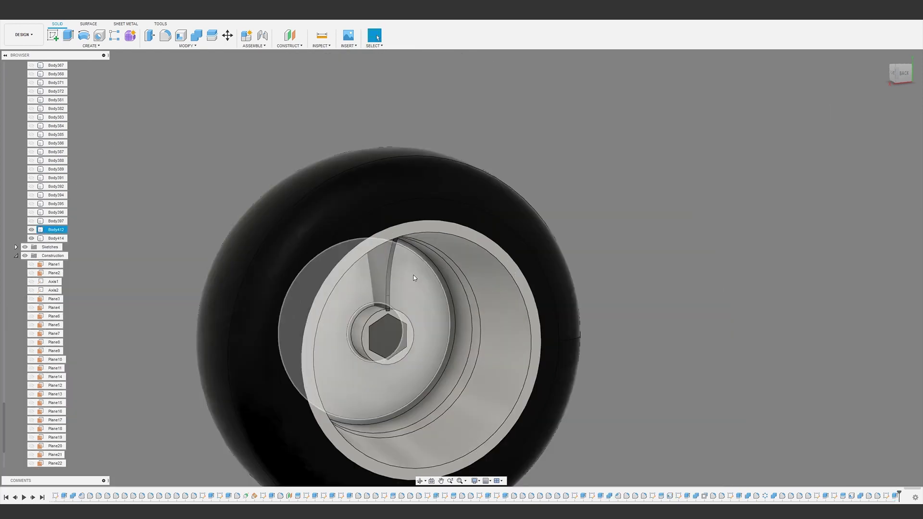
- Create a circular pattern of the rim's spoke around the hexagonal wheel hub, making 10 spokes
right_click(765, 495)
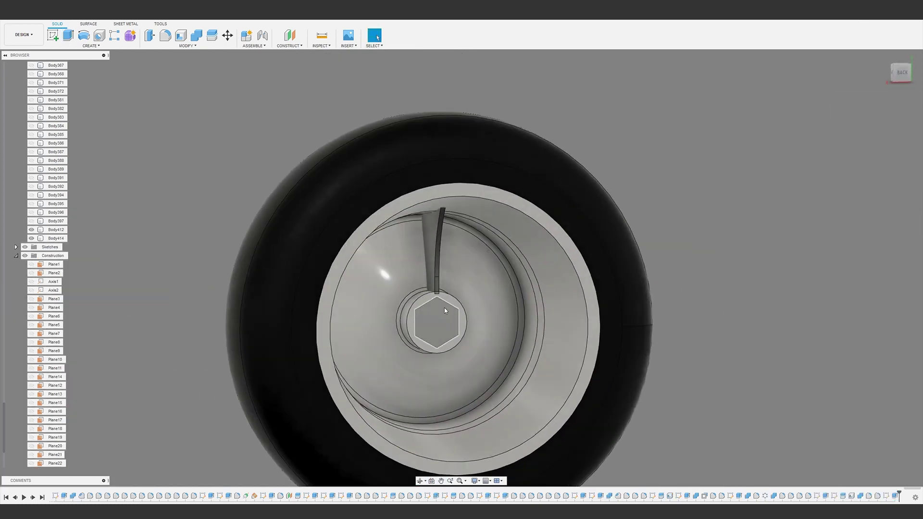
type("scir")
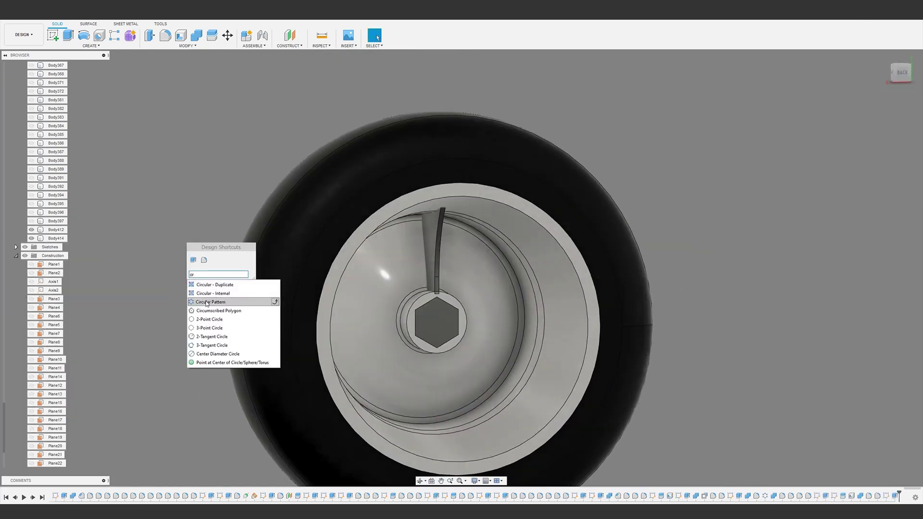
left_click(211, 302)
left_click(421, 301)
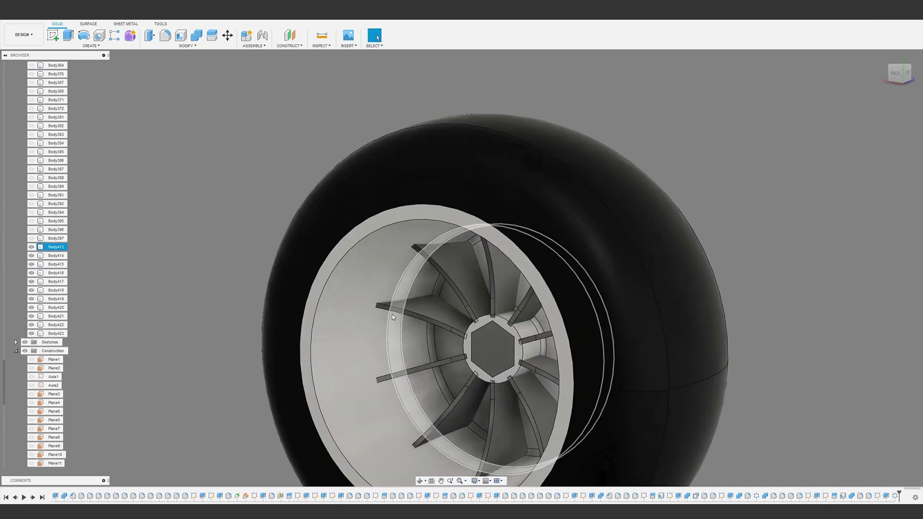
- Combine the rim as target body with the 10 spoke bodies using the Join operation
middle_click_drag(391, 314, 394, 247, "shift")
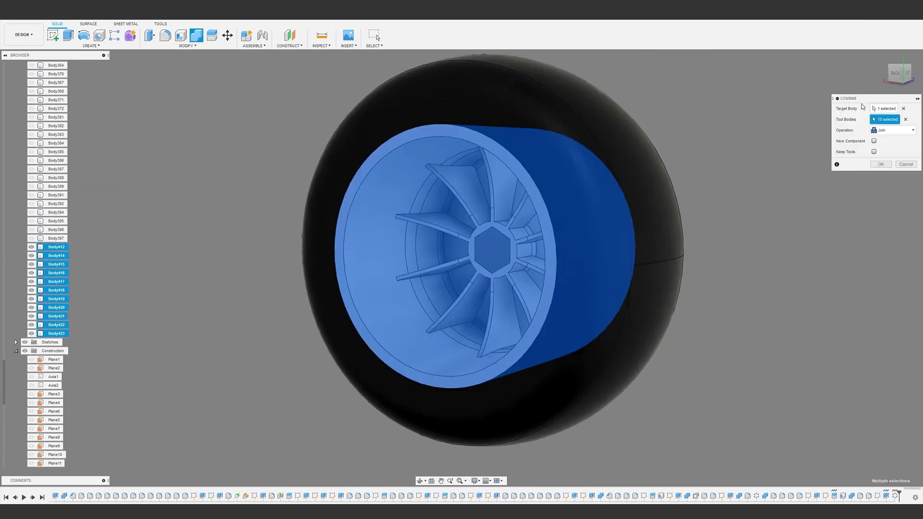
key("Return")
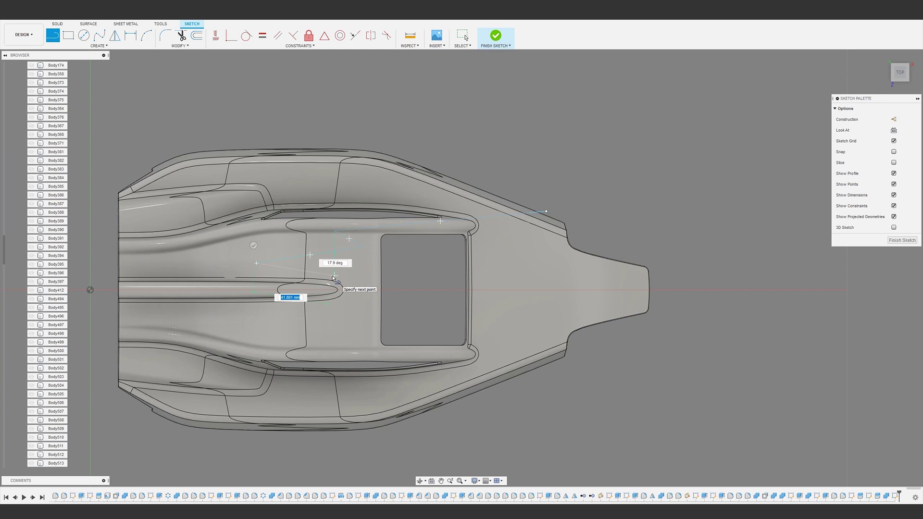
- Sketch a zigzag line across the buggy body in the top-plane sketch, ending the line chain beside the far edge of the cockpit
left_click(340, 303)
left_click(341, 330)
left_click(354, 335)
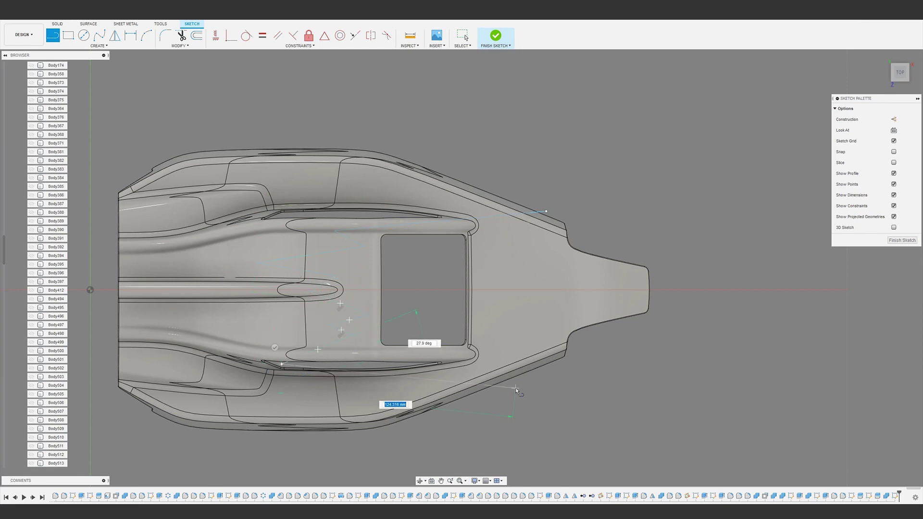
key("Escape")
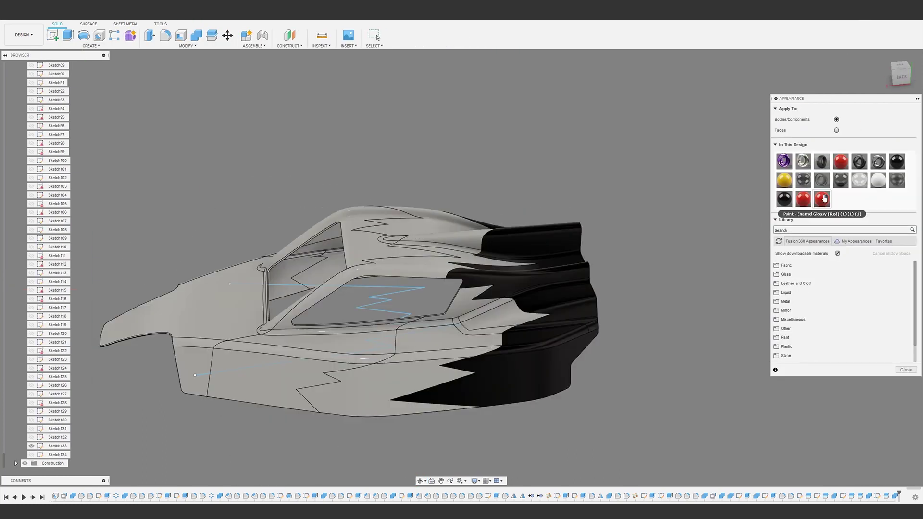
- Recolor the first red enamel glossy body paint to teal blue and shift the hue of the second red paint toward purple
double_click(803, 199)
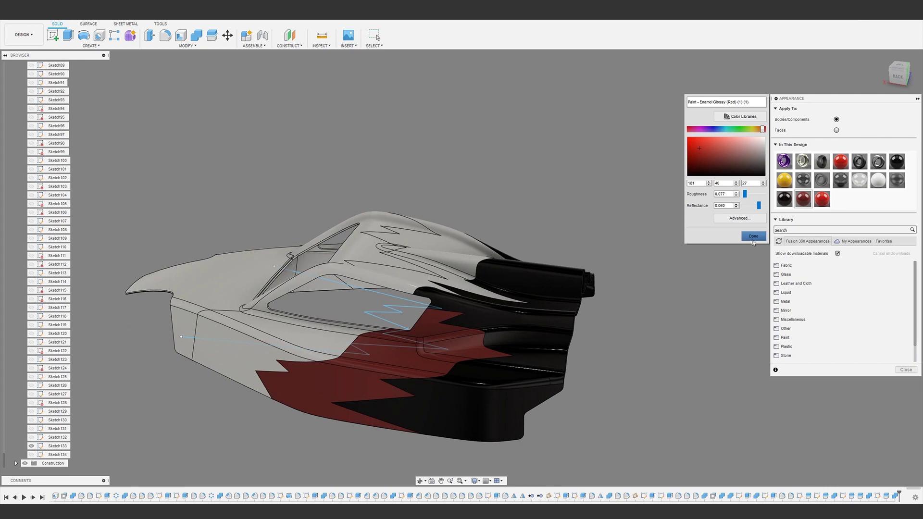
mouse_move(762, 129)
left_mouse_down()
mouse_move(716, 129)
mouse_move(734, 129)
left_mouse_up()
left_click(753, 236)
mouse_move(576, 257)
middle_mouse_down("shift")
mouse_move(432, 288)
mouse_move(285, 344)
middle_mouse_up("shift")
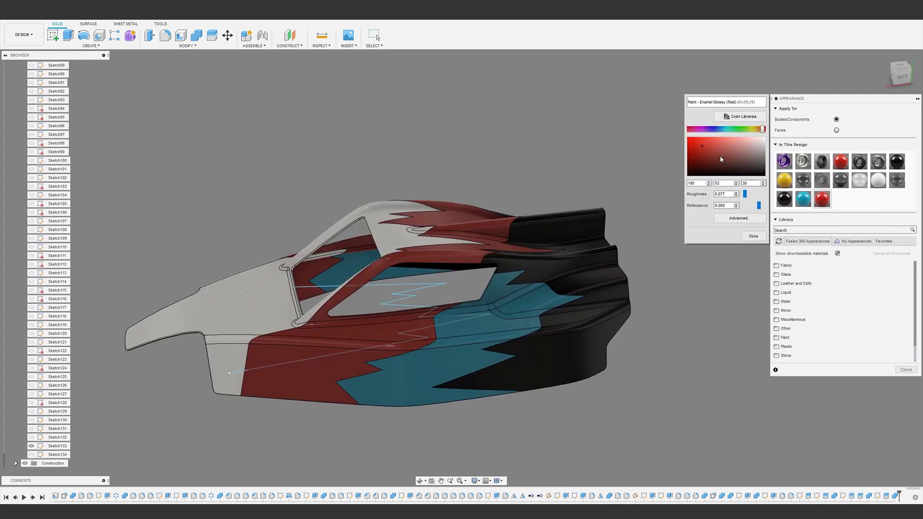
left_click_drag(692, 129, 706, 131)
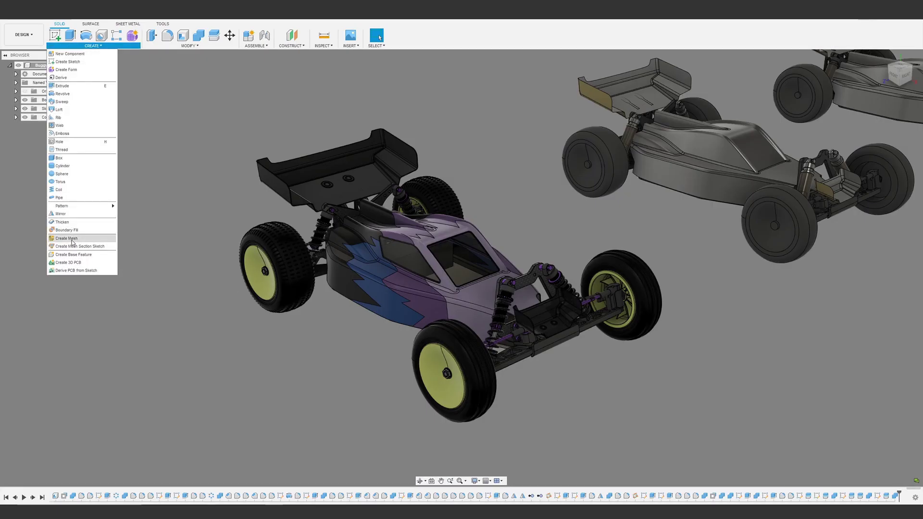
- Start a BRep to Mesh conversion of the detailed buggy's near front tire and rim, and preview the mesh
left_click(89, 235)
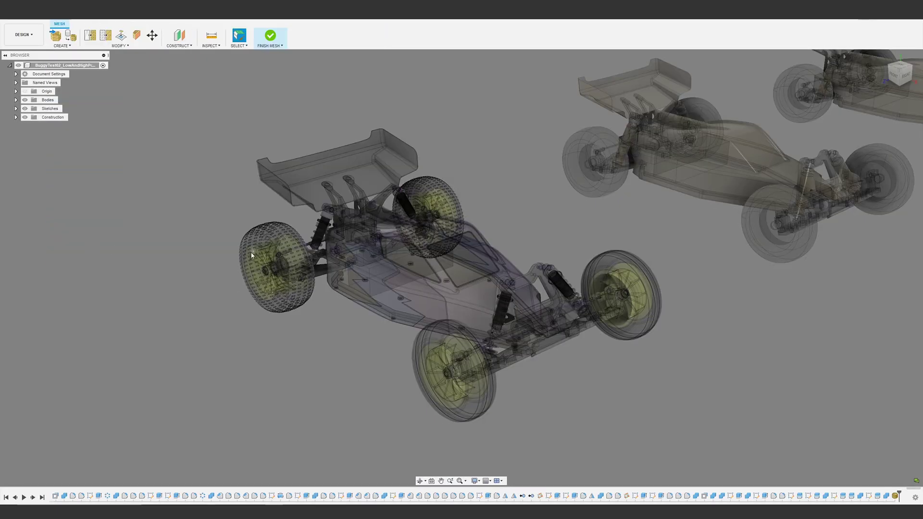
left_click(70, 36)
left_click(475, 398)
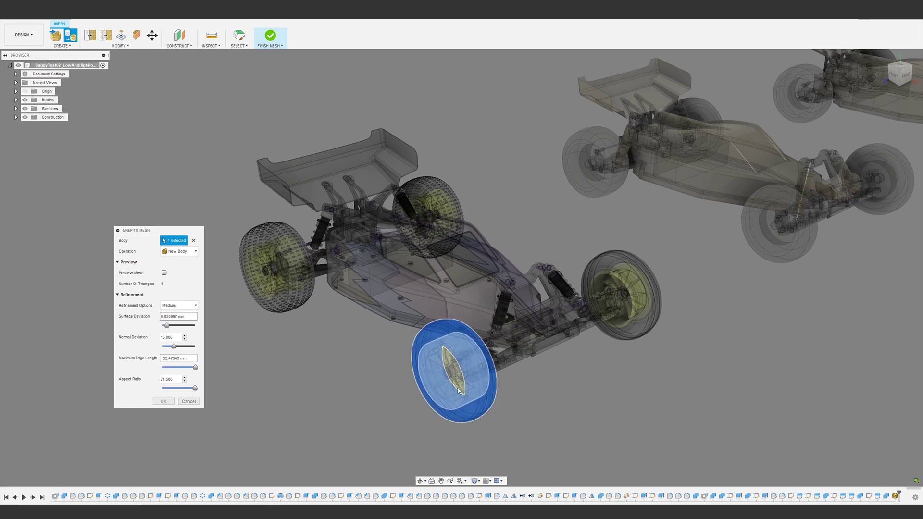
left_click(457, 388)
left_click(454, 371)
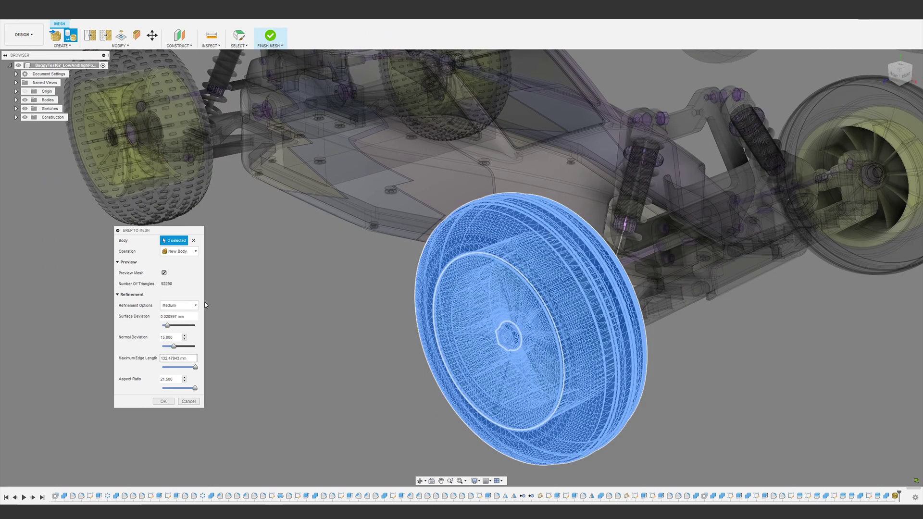
- Convert the low-poly buggy's front wheel to a mesh with Custom refinement, 0.12 mm surface deviation and 30 normal deviation
left_click(179, 306)
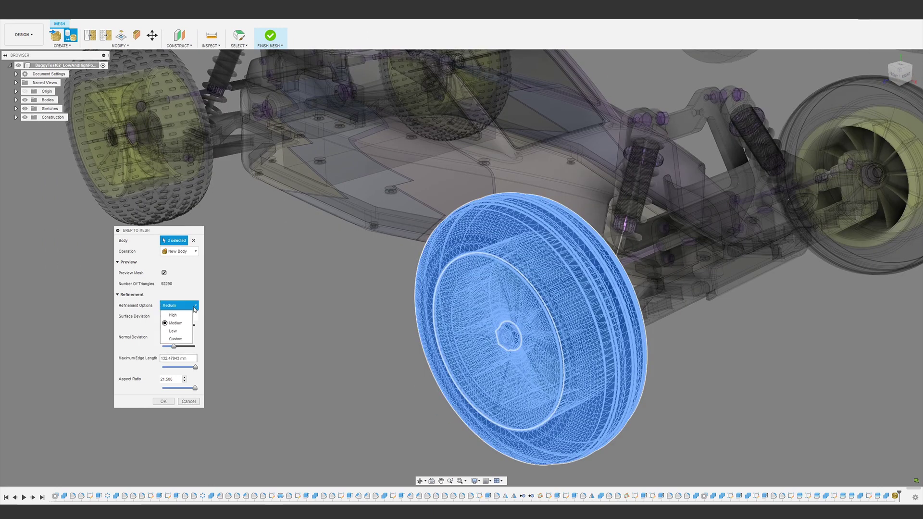
left_click(178, 335)
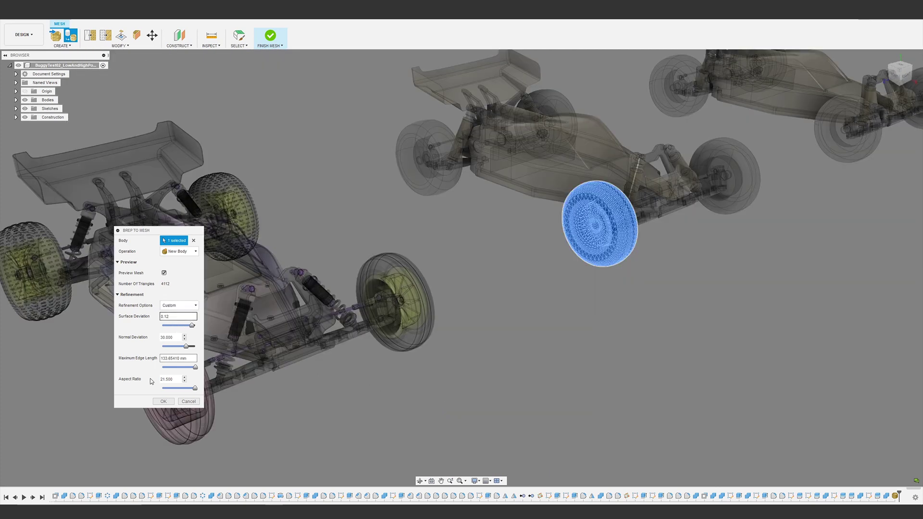
left_click(164, 401)
middle_click_drag(402, 398, 399, 398)
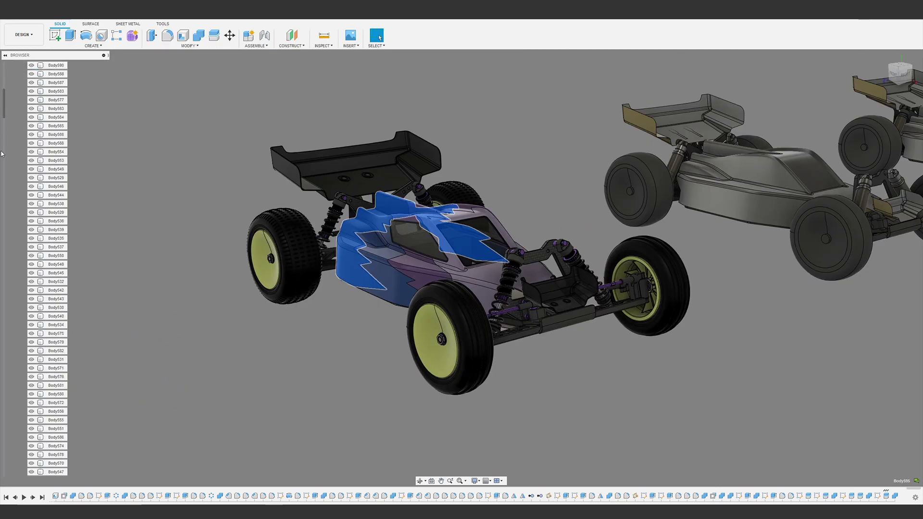
- Convert all solid bodies of the detailed buggy to mesh bodies and remove the original solid bodies from the design
left_click_drag(4, 103, 3, 468)
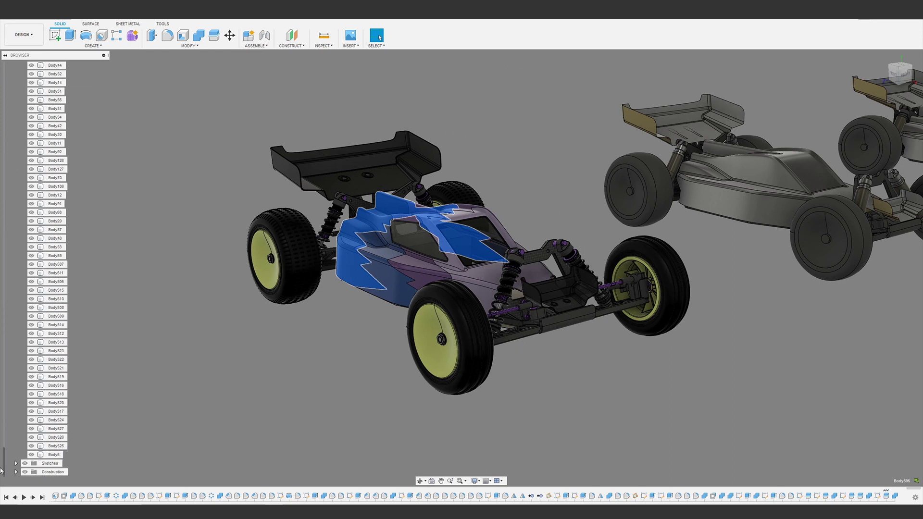
left_click(55, 454, "shift")
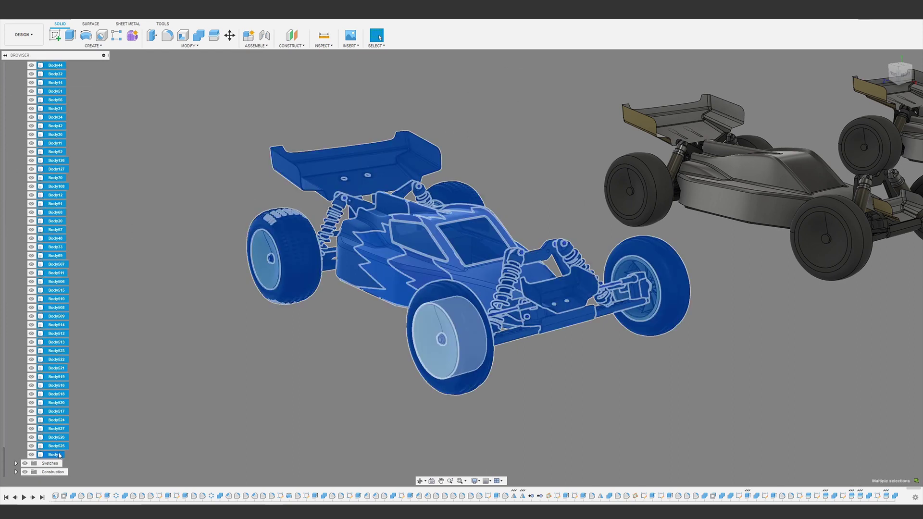
left_click(87, 46)
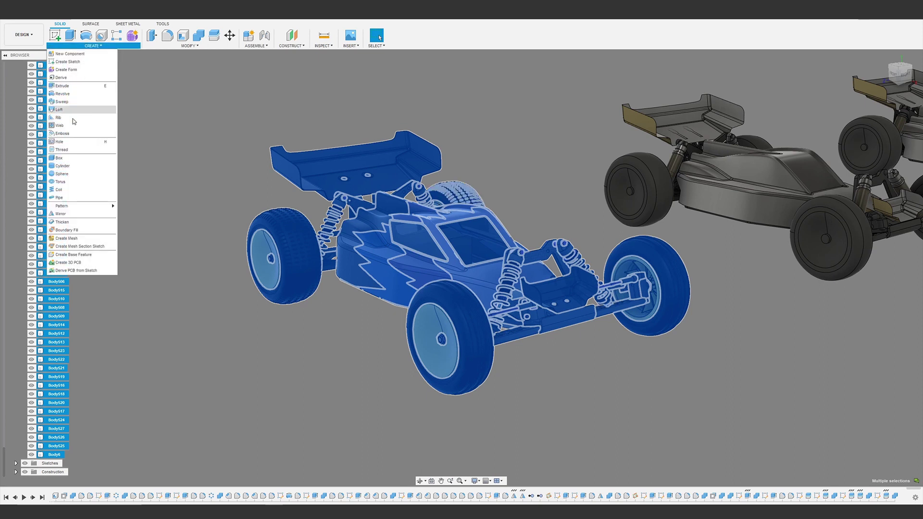
left_click(66, 239)
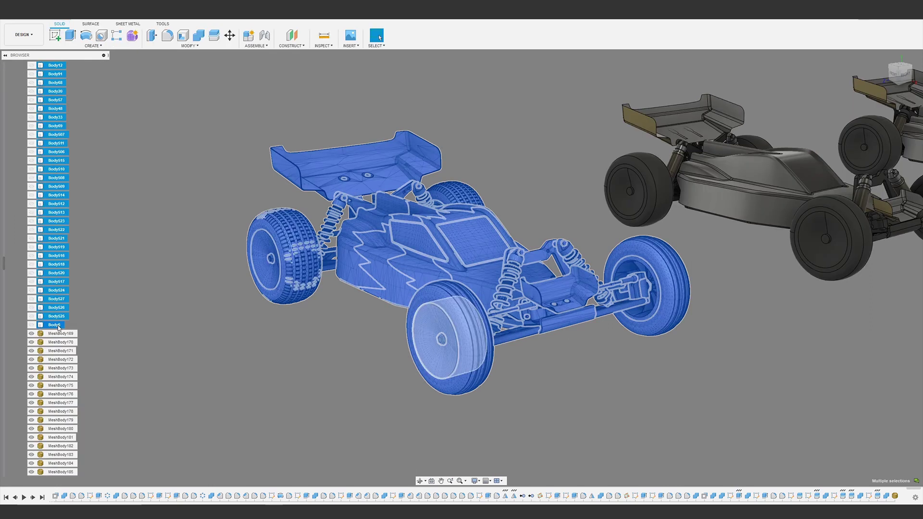
right_click(59, 328)
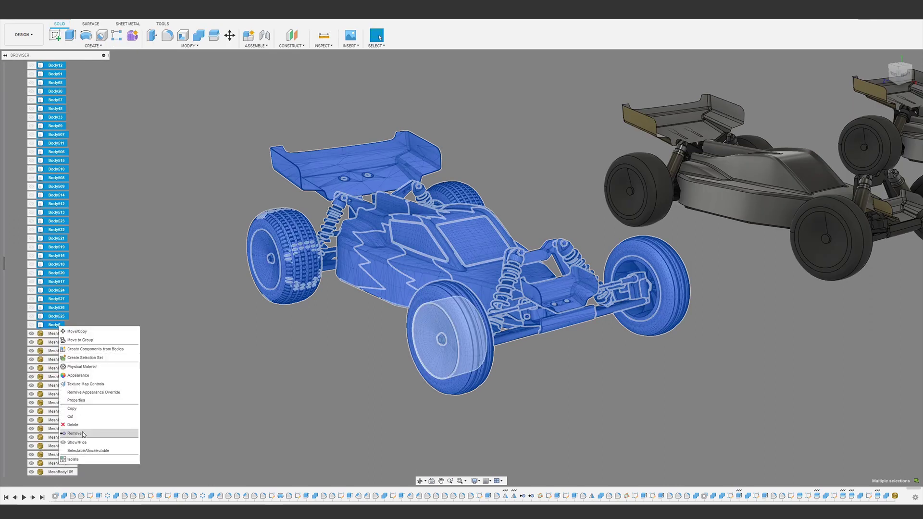
left_click(74, 434)
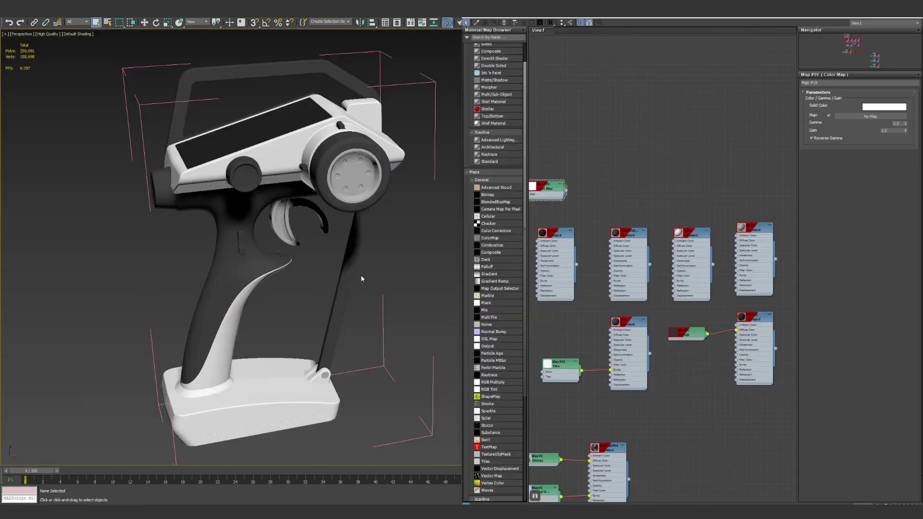
- Switch to 3ds Max and assign the material with the map in its diffuse color to the controller's carry handle and slanted strut
left_click(360, 275)
left_click(269, 61, "ctrl")
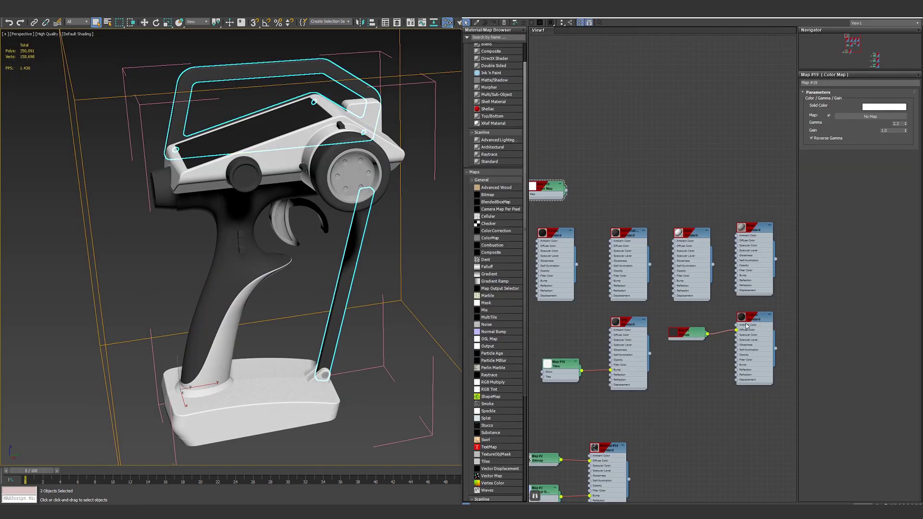
right_click(747, 325)
left_click(773, 326)
left_click(382, 343)
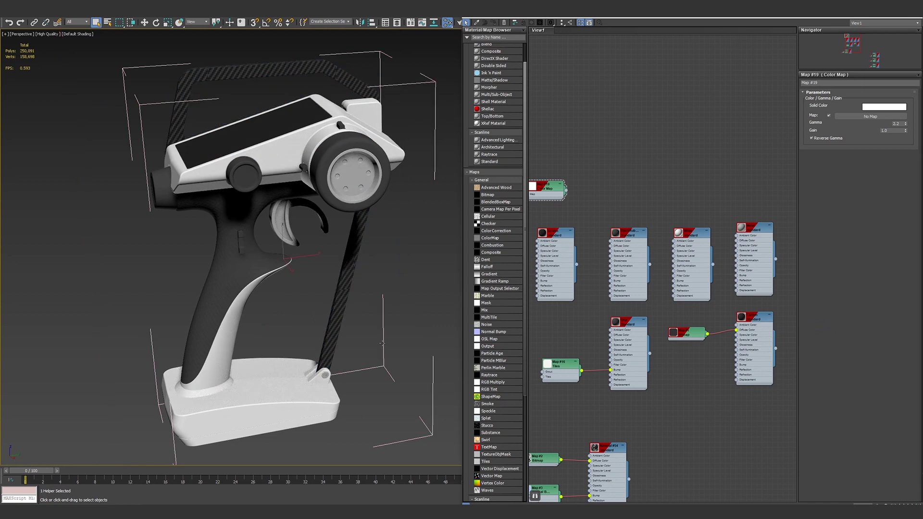
left_click(364, 354)
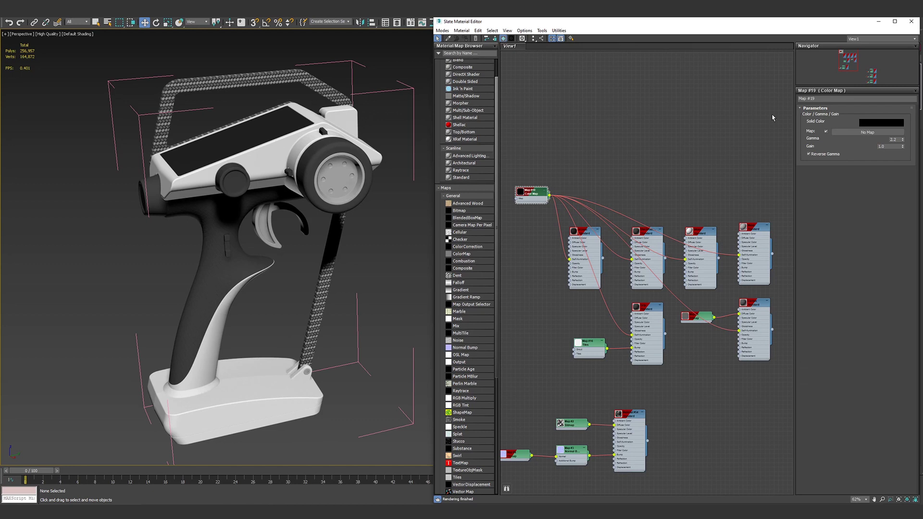
- Whiten the solid color of the Color Map that feeds the controller's materials
left_click(894, 125)
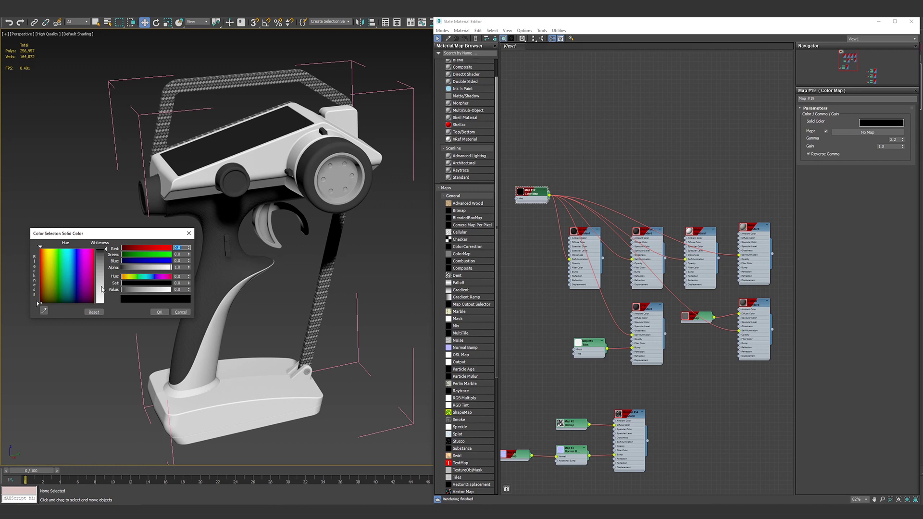
left_click_drag(102, 289, 102, 303)
left_click(159, 312)
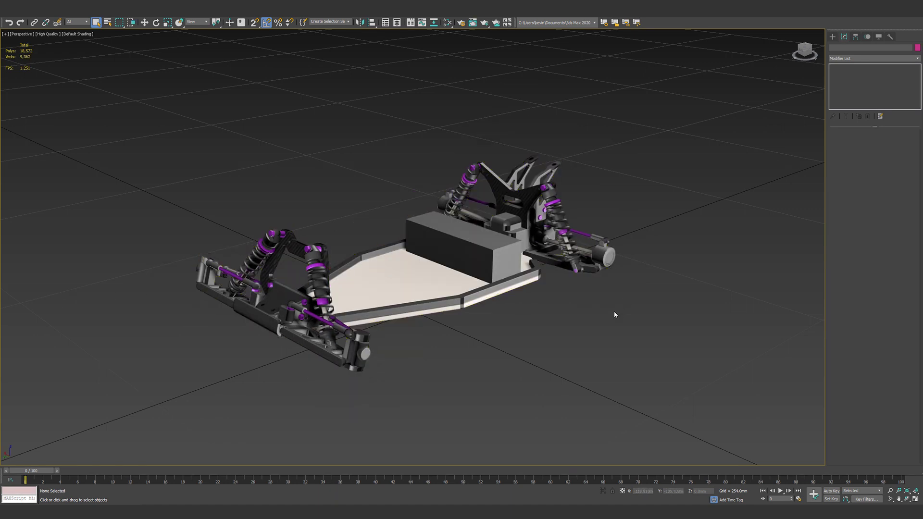
- Inspect the buggy chassis from several sides and test the suspension and steering channels of its Morpher modifier, including FrontR and TurnRight
middle_click_drag(610, 320, 540, 324, "alt")
middle_click_drag(131, 241, 262, 276, "alt")
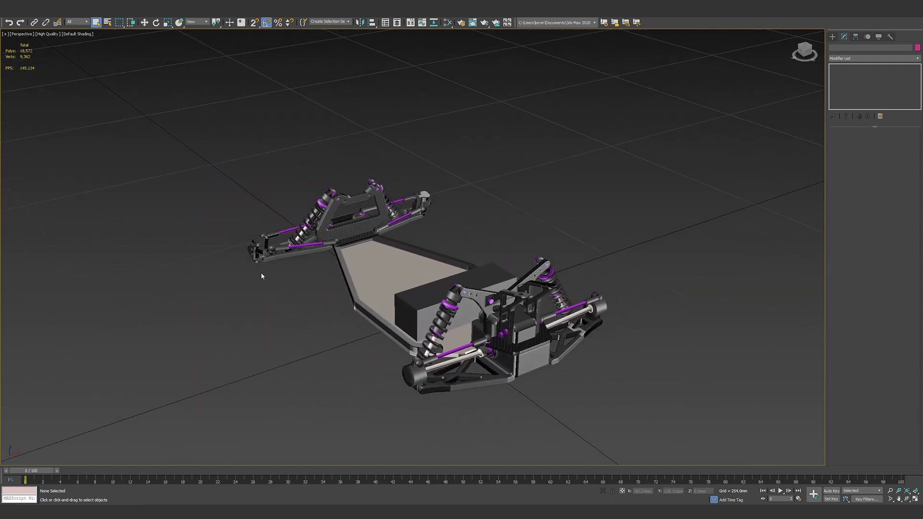
scroll(262, 271, "up", 3)
scroll(263, 271, "down", 5)
mouse_move(320, 276)
middle_mouse_down()
mouse_move(288, 262)
mouse_move(208, 255)
mouse_move(78, 274)
mouse_move(11, 237)
mouse_move(906, 236)
middle_mouse_up()
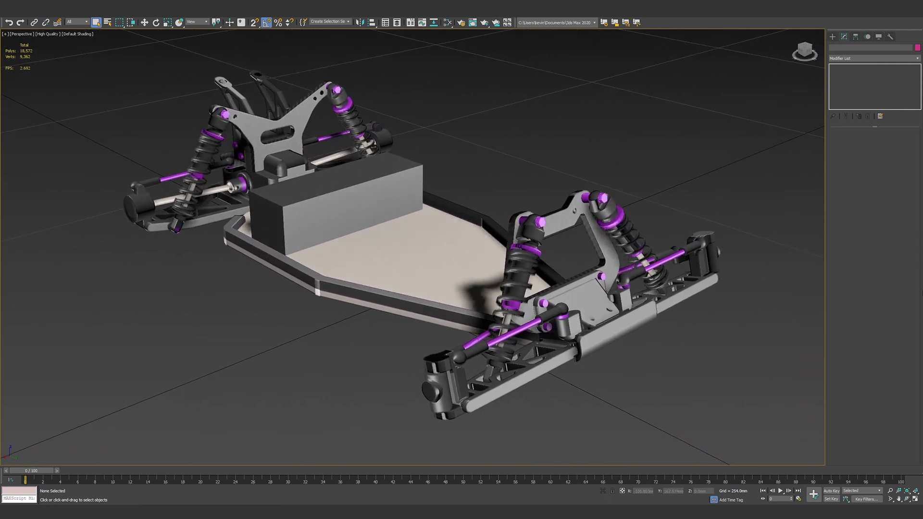
left_click(464, 400)
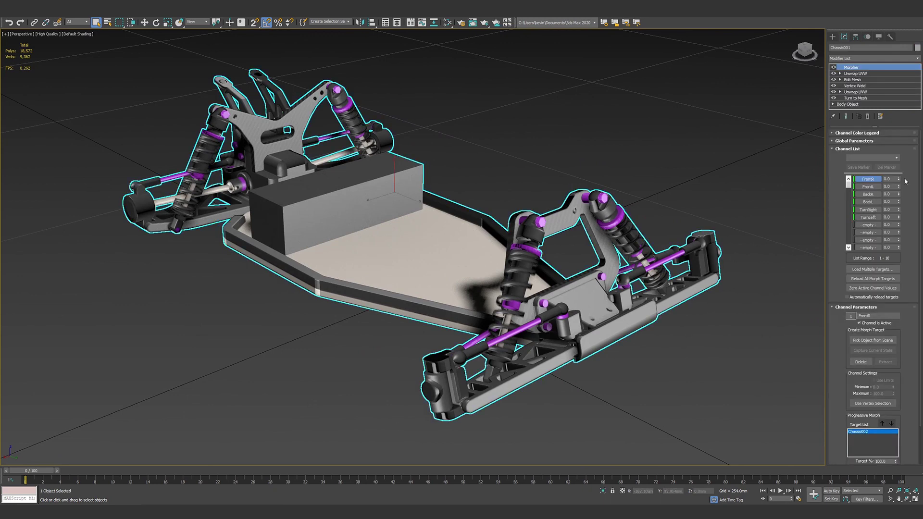
mouse_move(898, 178)
left_mouse_down()
mouse_move(896, 129)
mouse_move(897, 178)
left_mouse_up()
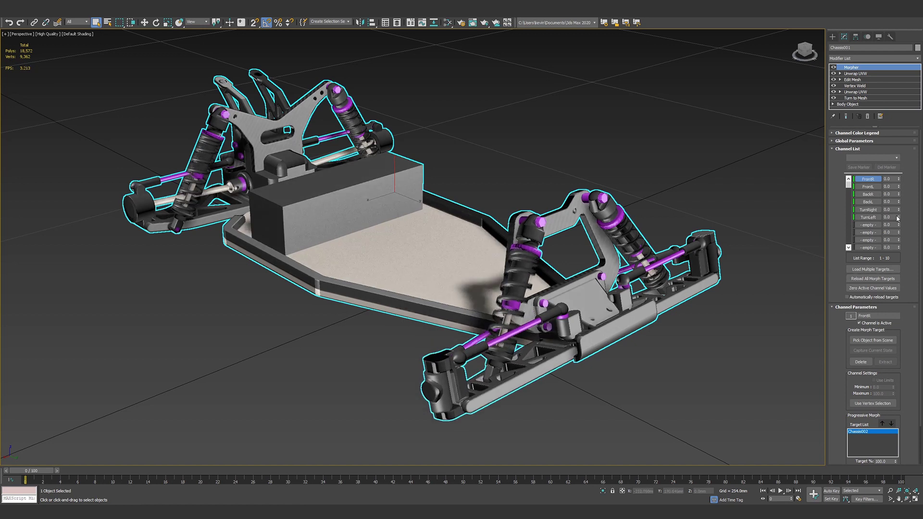
left_click_drag(897, 209, 874, 152)
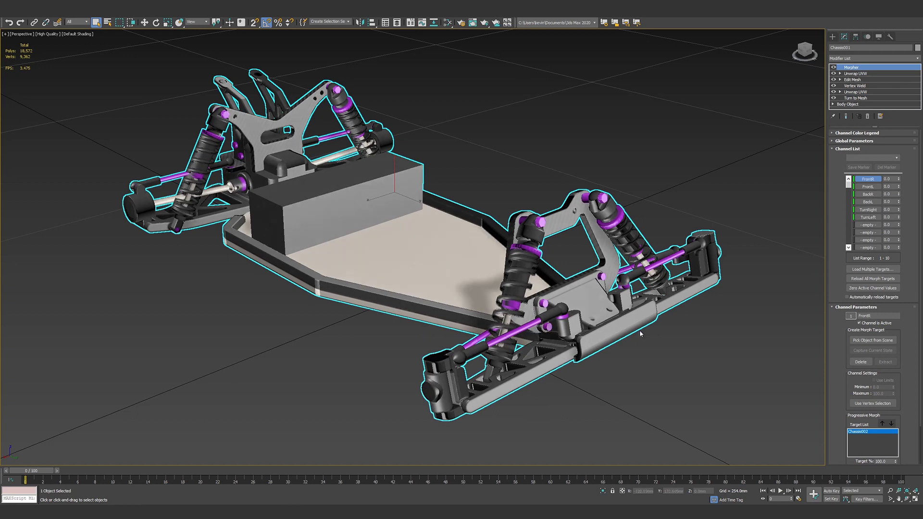
left_click(241, 390)
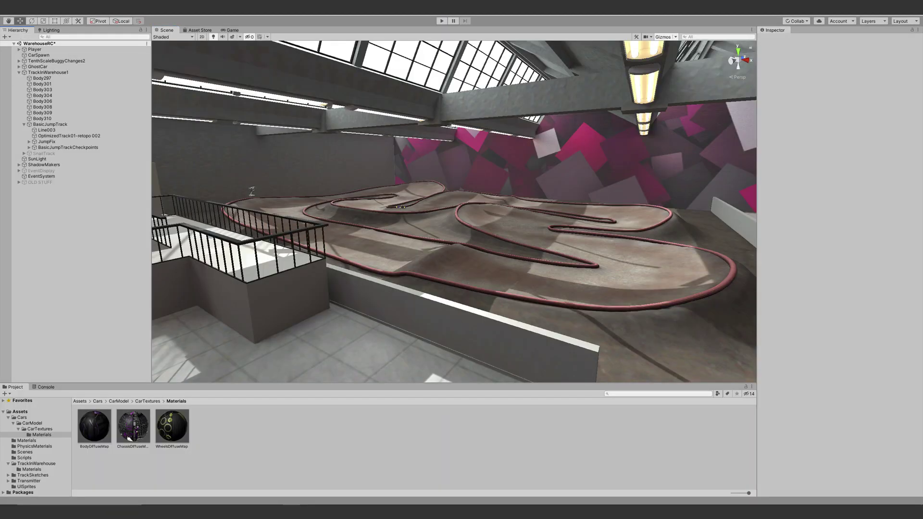
- Switch to Unity and focus the scene view on the Player object of the WarehouseRC scene
double_click(34, 49)
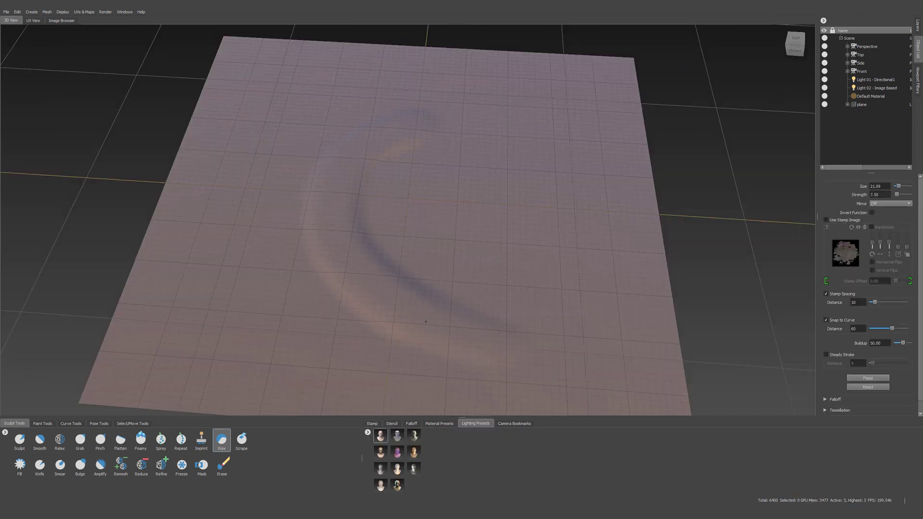
- Switch to Mudbox, build up the curved ridge on the plane with the Wax tool and paint along it using a stamp image
mouse_move(481, 337)
left_mouse_down()
mouse_move(419, 289)
mouse_move(409, 250)
mouse_move(461, 315)
mouse_move(394, 313)
mouse_move(322, 207)
mouse_move(433, 125)
left_mouse_up()
mouse_move(505, 366)
left_mouse_down()
mouse_move(332, 221)
mouse_move(384, 124)
mouse_move(317, 230)
mouse_move(398, 278)
left_mouse_up()
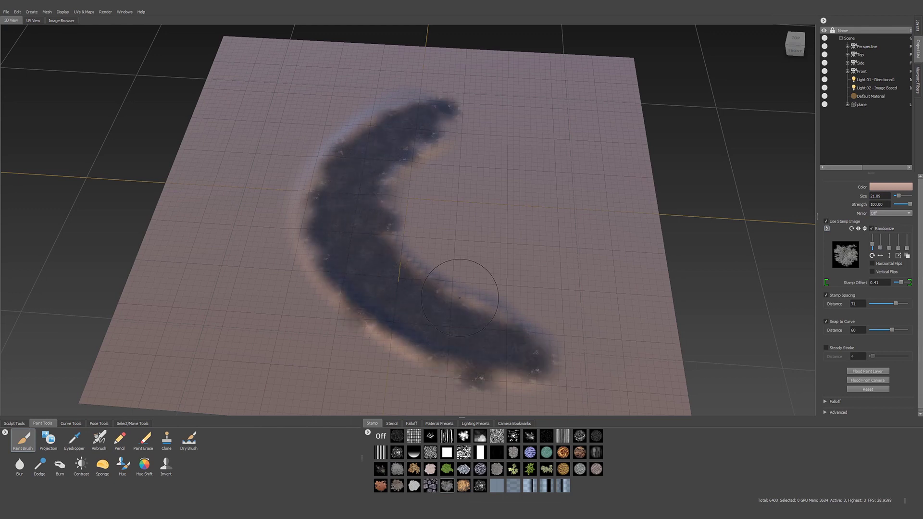